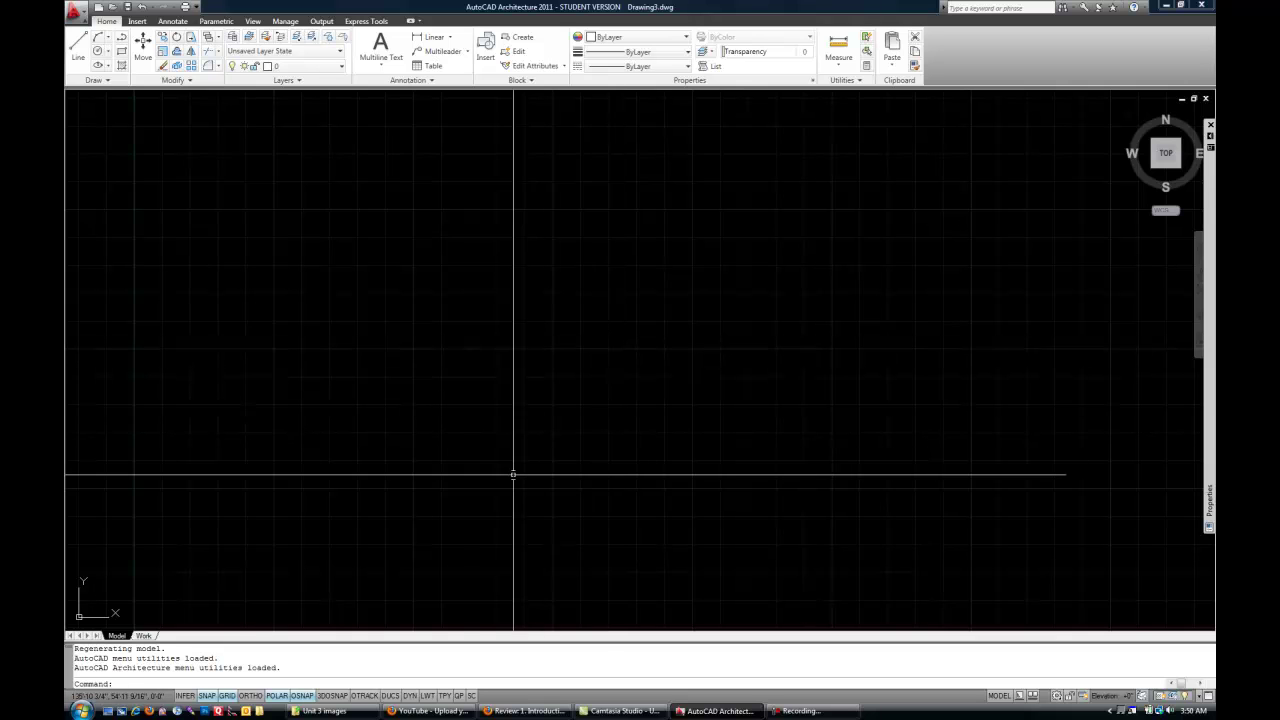
Step: Turn off SNAP, GRID, POLAR and OSNAP on the status bar
{"action": "left_click", "coordinate": [206, 695]}
{"action": "left_click", "coordinate": [227, 695]}
{"action": "left_click", "coordinate": [276, 695]}
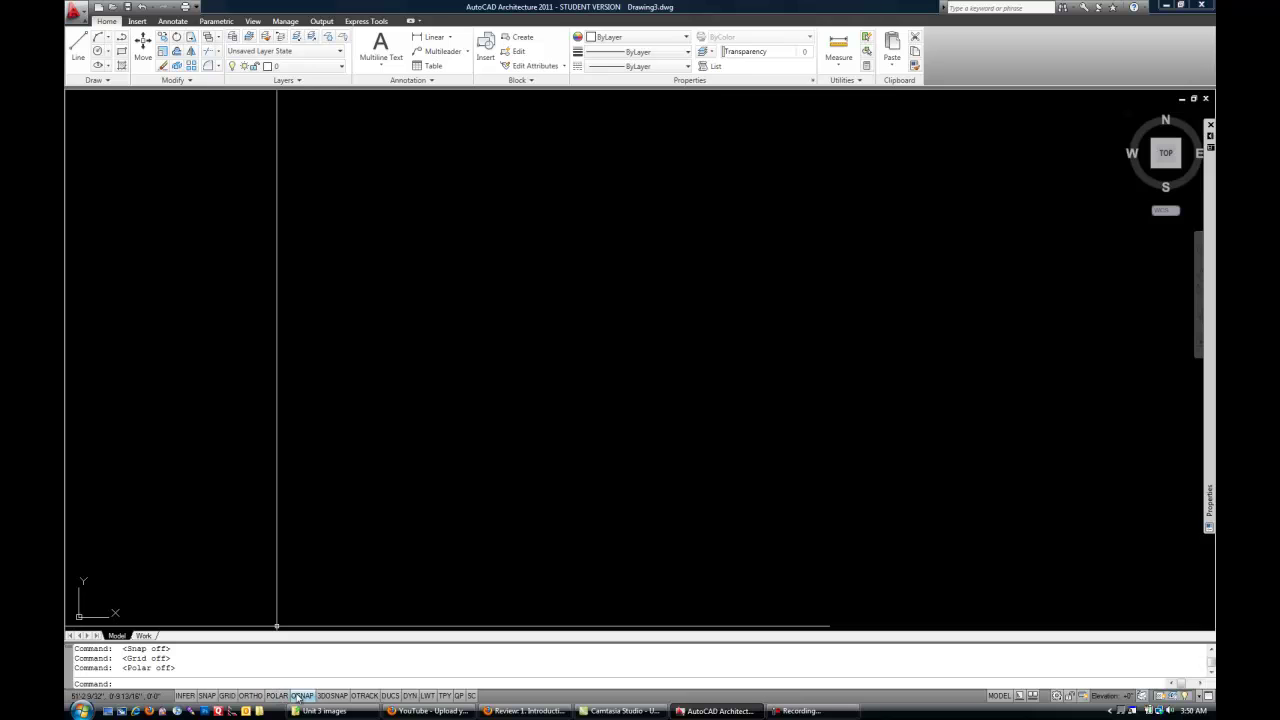
{"action": "left_click", "coordinate": [301, 695]}
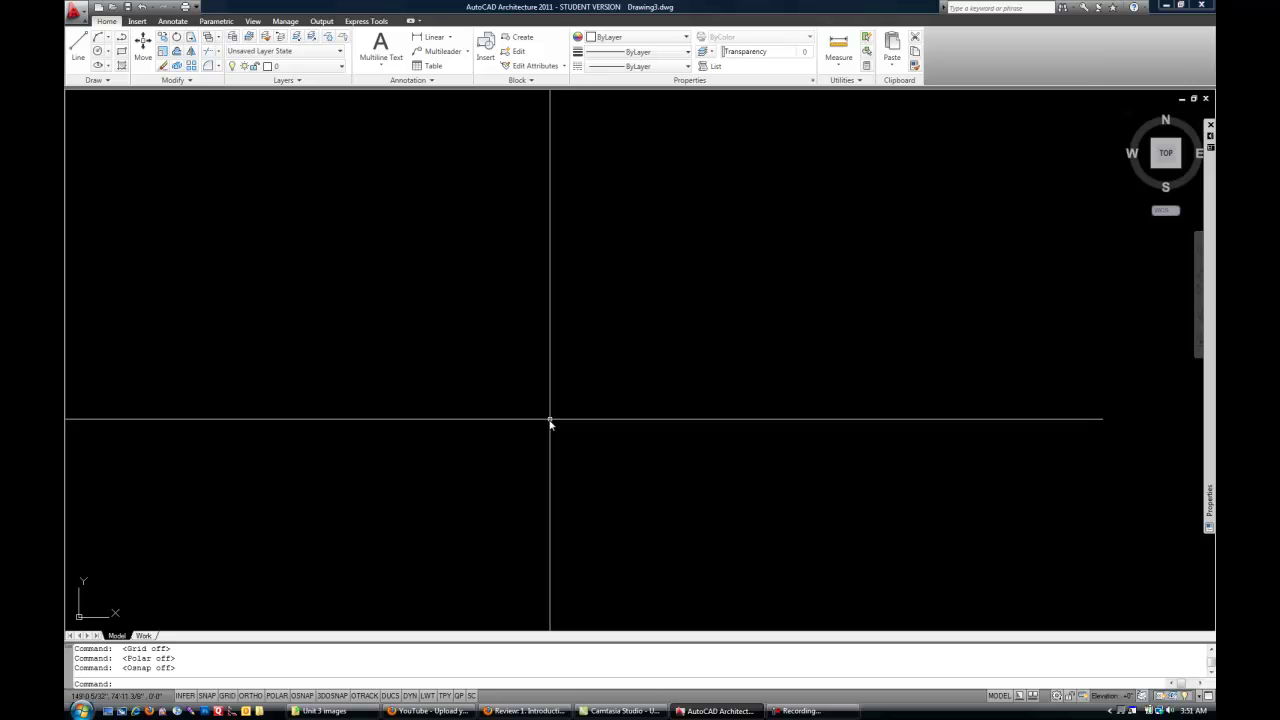
Step: Start the LINE command with the L alias
{"action": "type", "text": "l"}
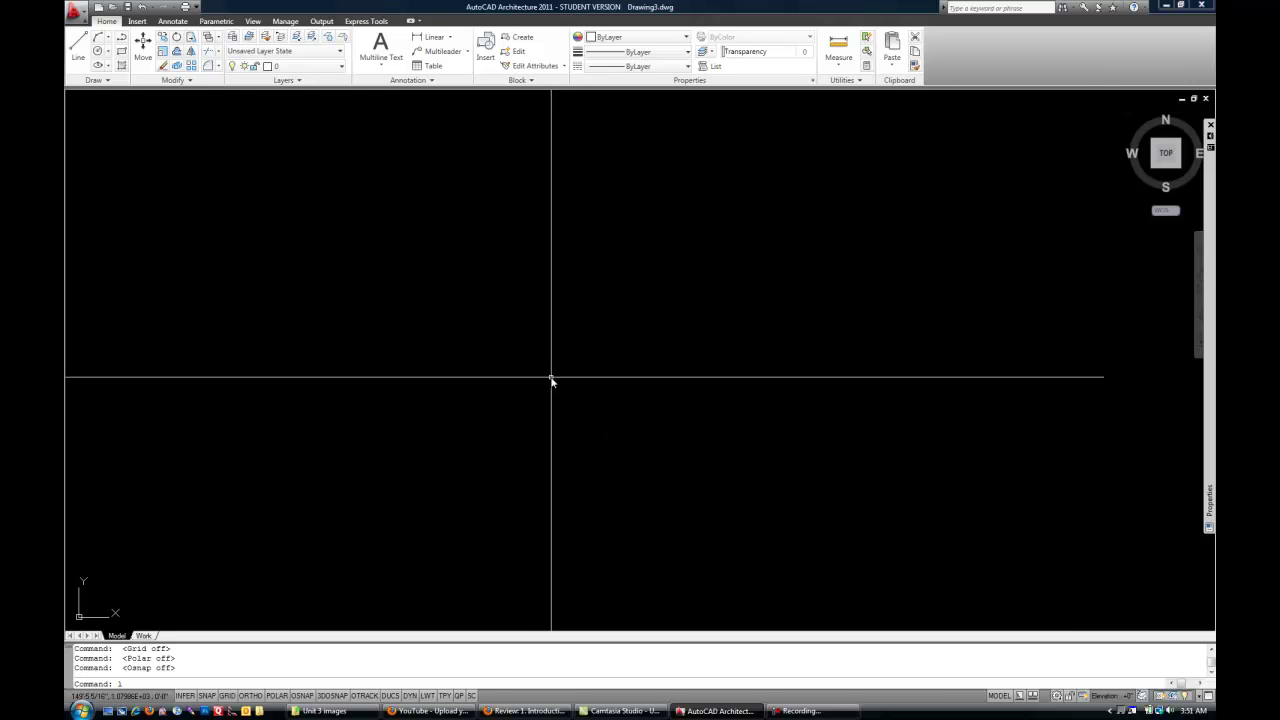
{"action": "key", "text": "Return"}
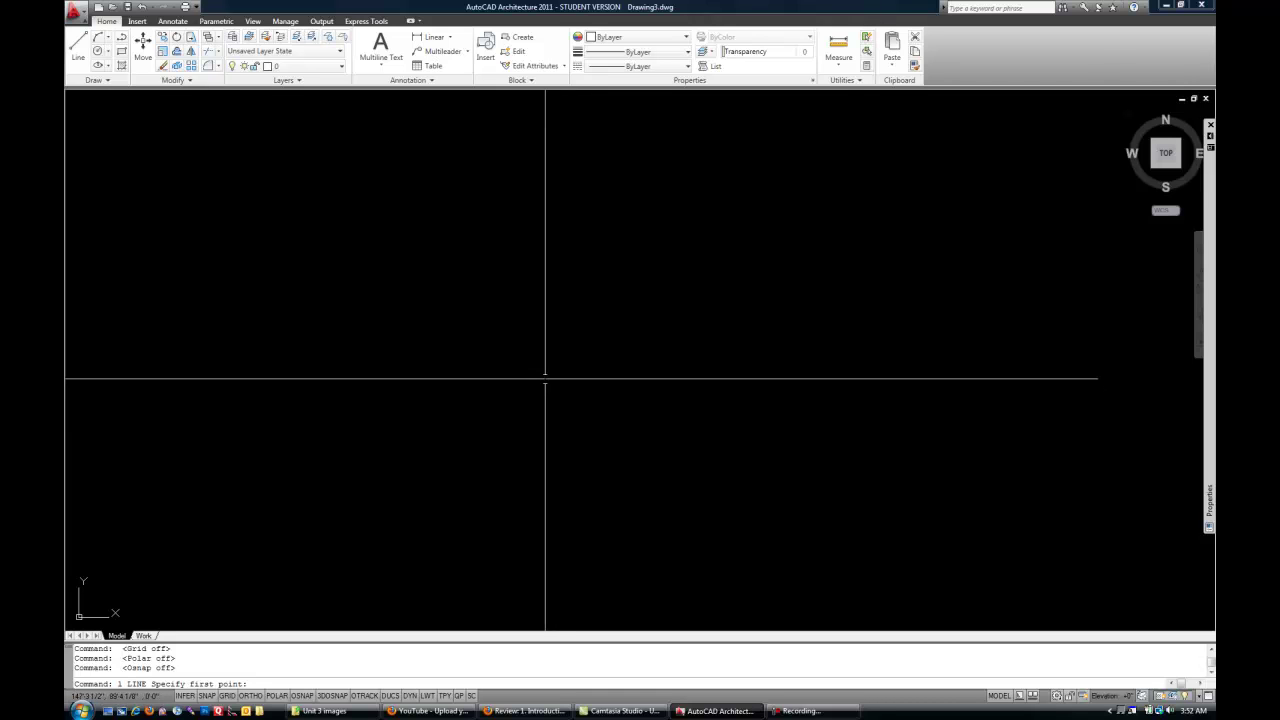
Step: Draw eight connected freehand segments zigzagging and crossing each other across model space
{"action": "left_click", "coordinate": [544, 381]}
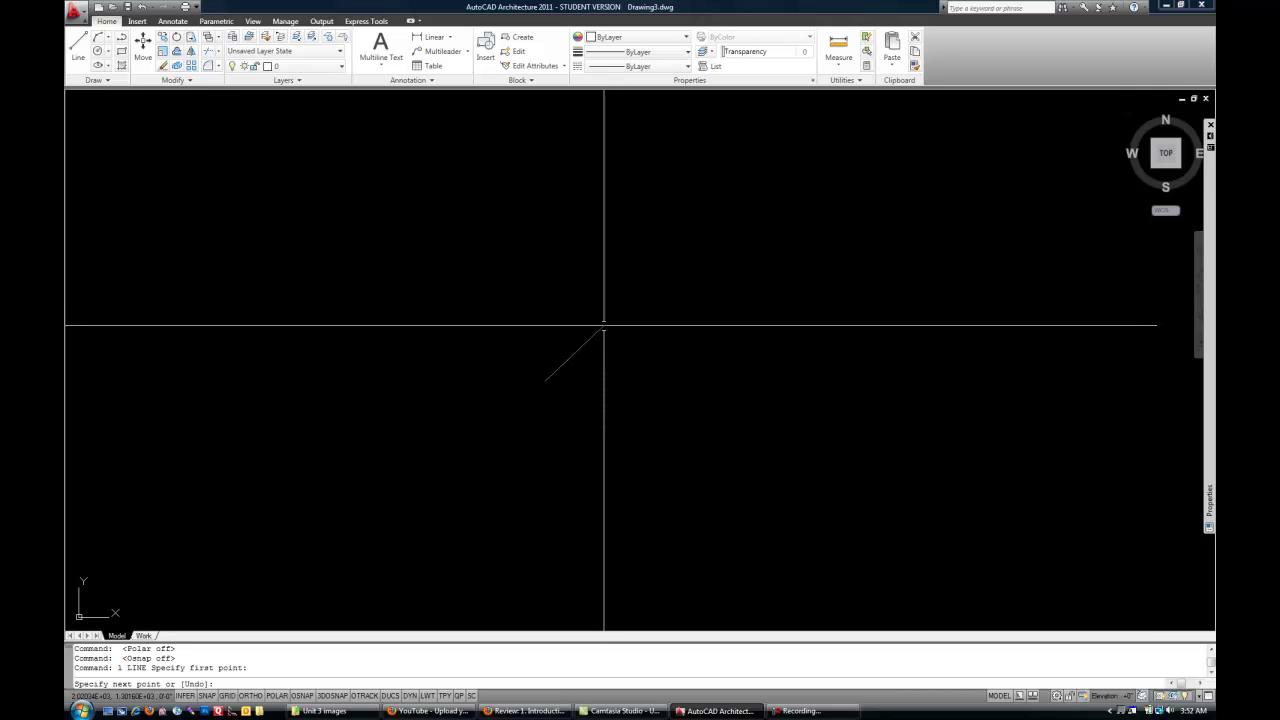
{"action": "scroll", "coordinate": [590, 338], "scroll_direction": "up", "scroll_amount": 2}
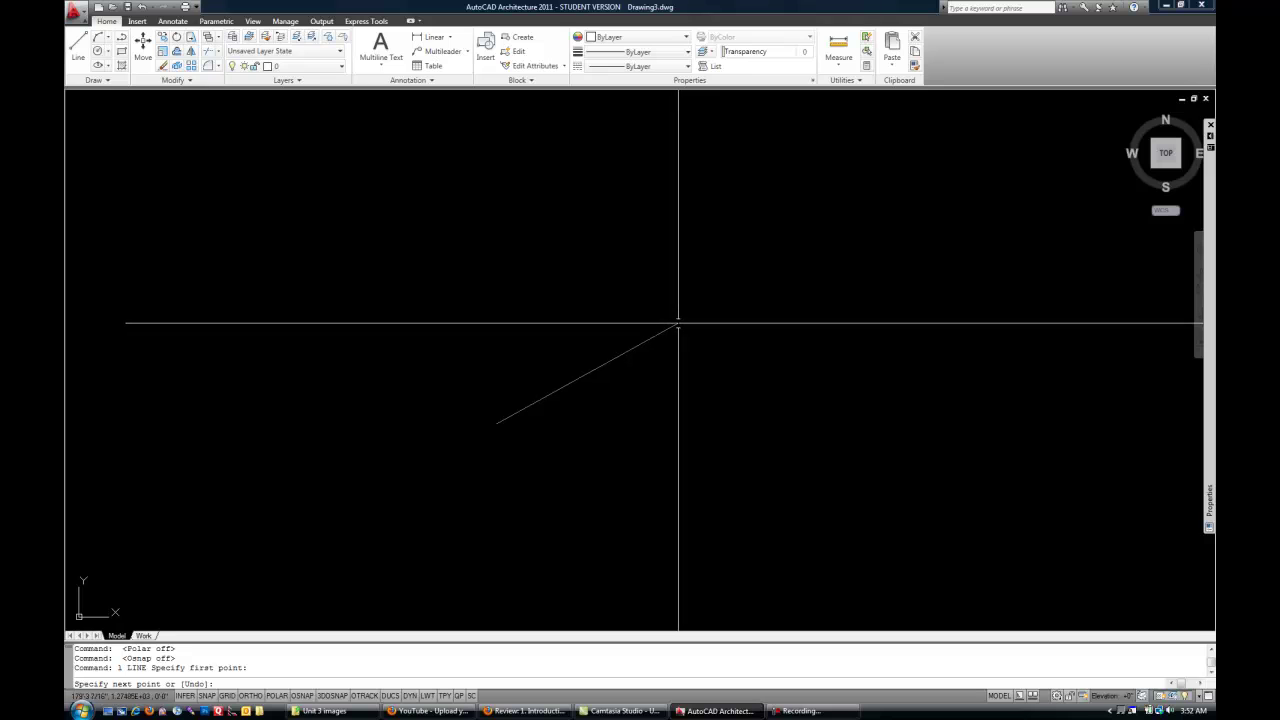
{"action": "left_click", "coordinate": [788, 265]}
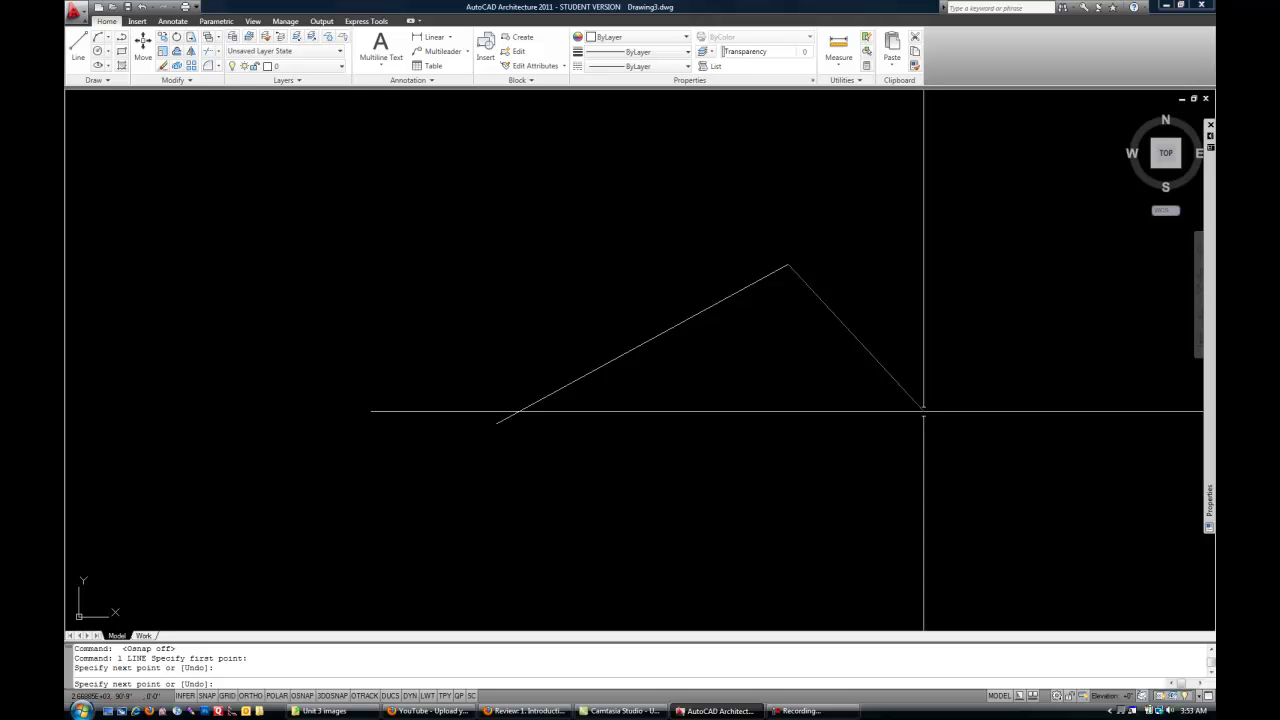
{"action": "left_click", "coordinate": [887, 466]}
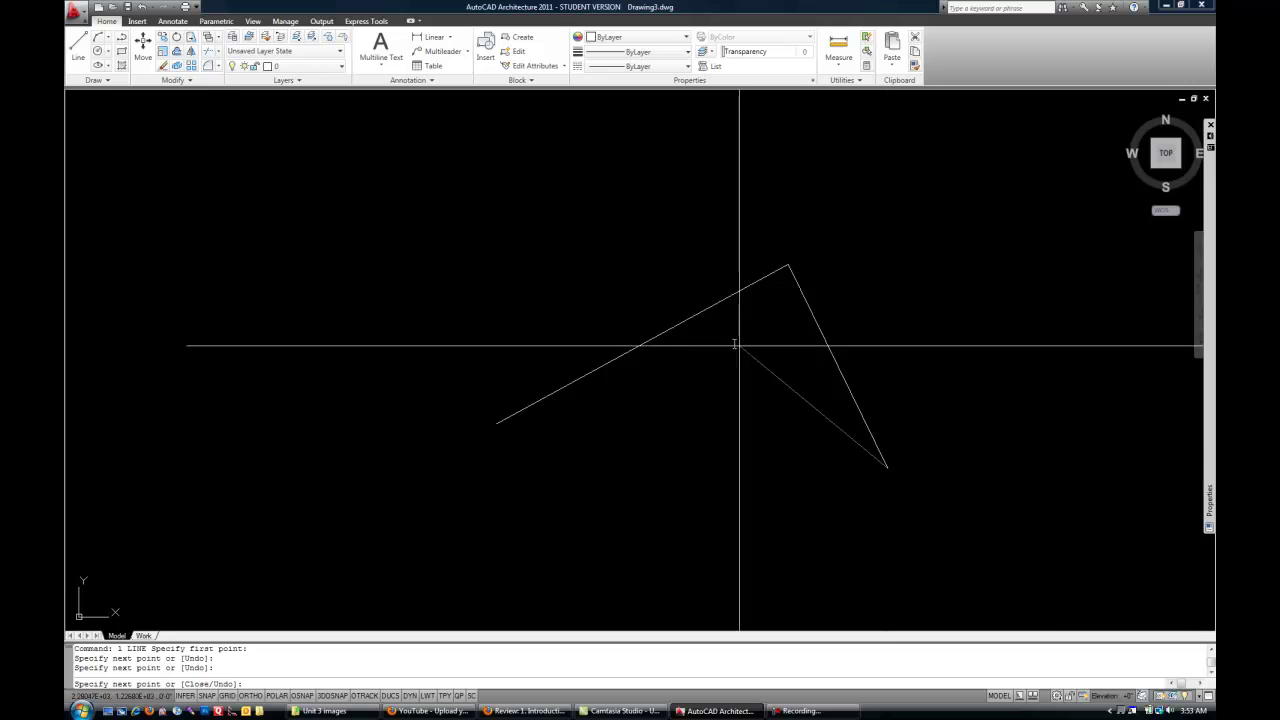
{"action": "left_click", "coordinate": [511, 189]}
{"action": "left_click", "coordinate": [291, 388]}
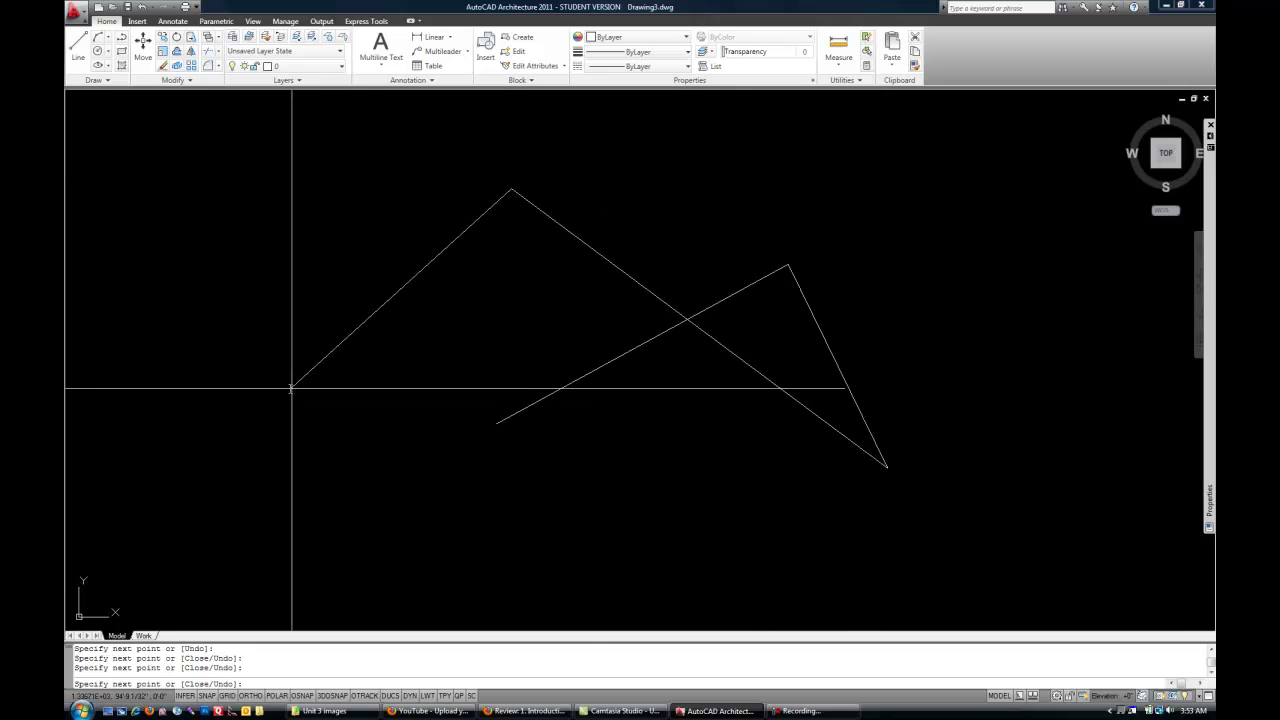
{"action": "left_click", "coordinate": [1097, 515]}
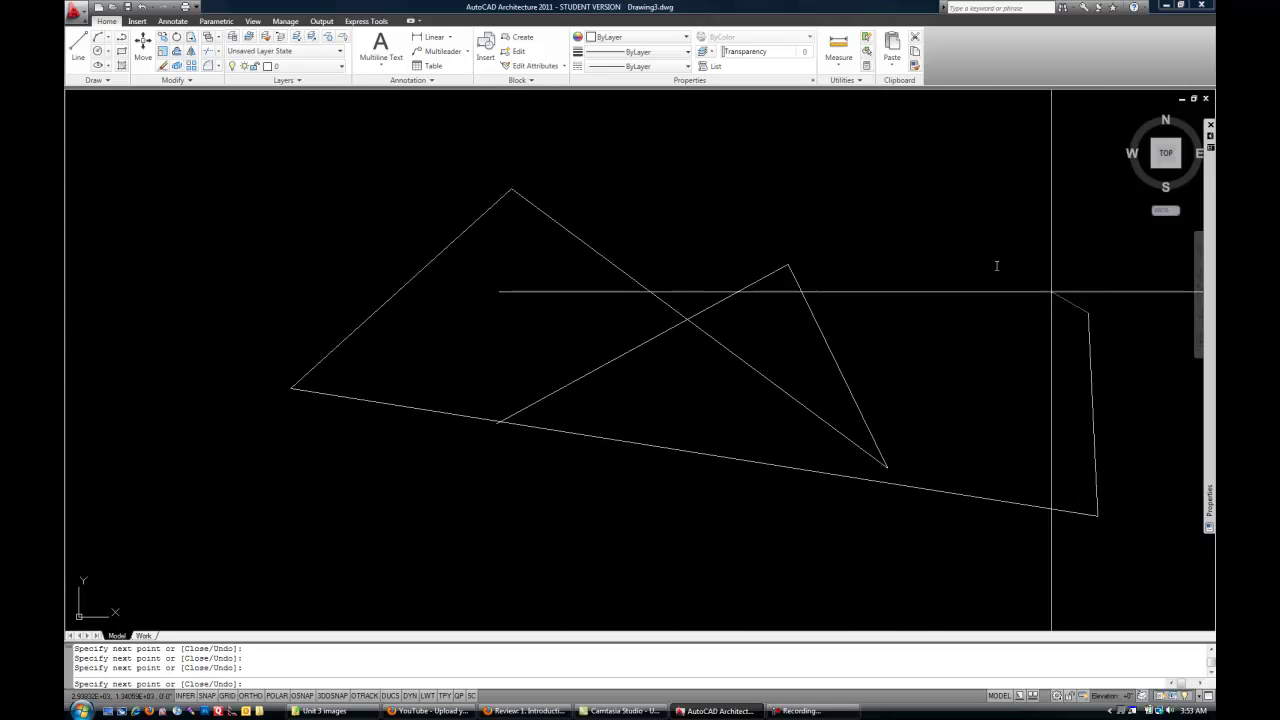
{"action": "left_click", "coordinate": [1088, 313]}
{"action": "left_click", "coordinate": [918, 199]}
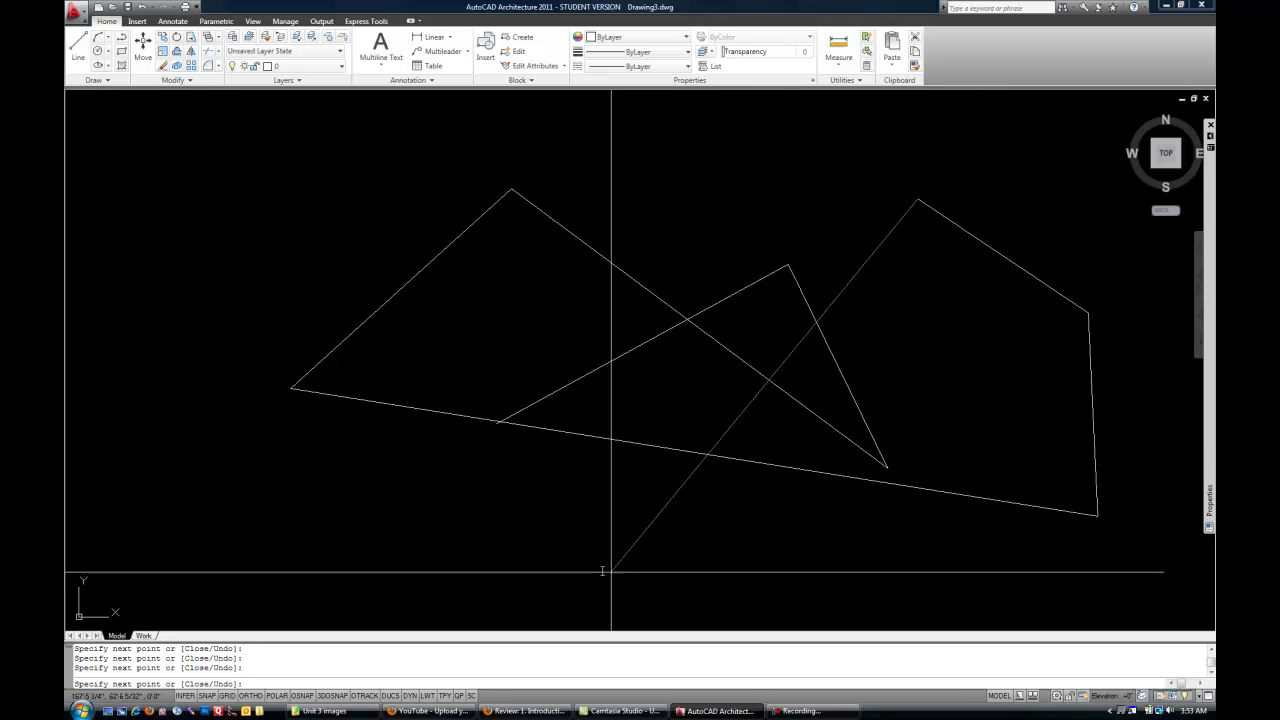
{"action": "left_click", "coordinate": [559, 559]}
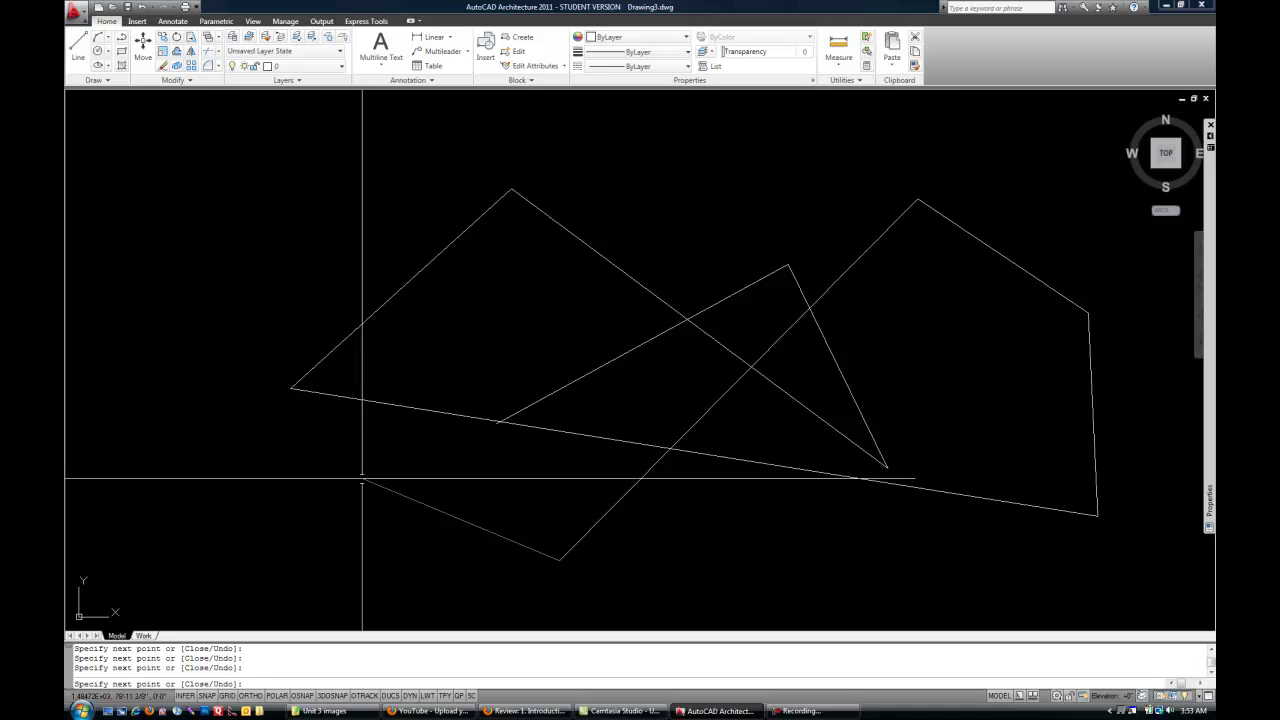
Step: Cancel LINE with Esc, leaving the finished chain of crossing lines
{"action": "key", "text": "Escape"}
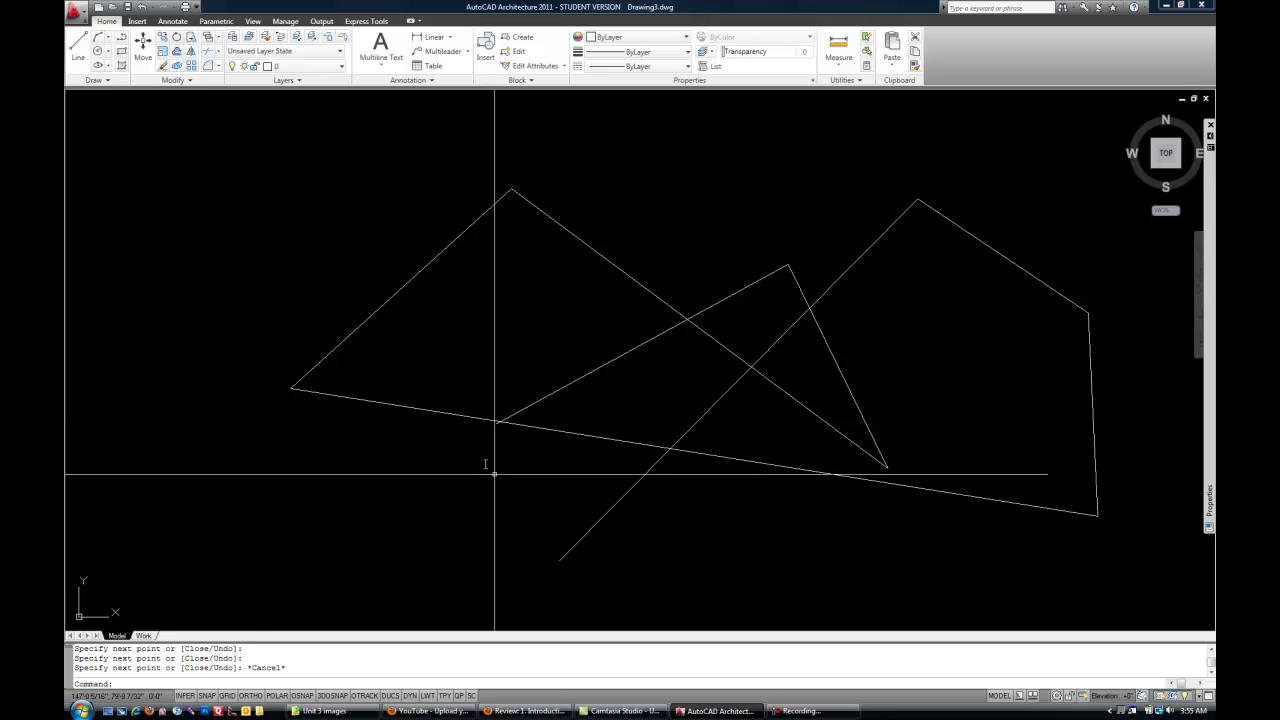
Step: Zoom in and out on the drawing, ending closer in on the overlapping triangle and sloping lines
{"action": "scroll", "coordinate": [486, 449], "scroll_direction": "down", "scroll_amount": 2}
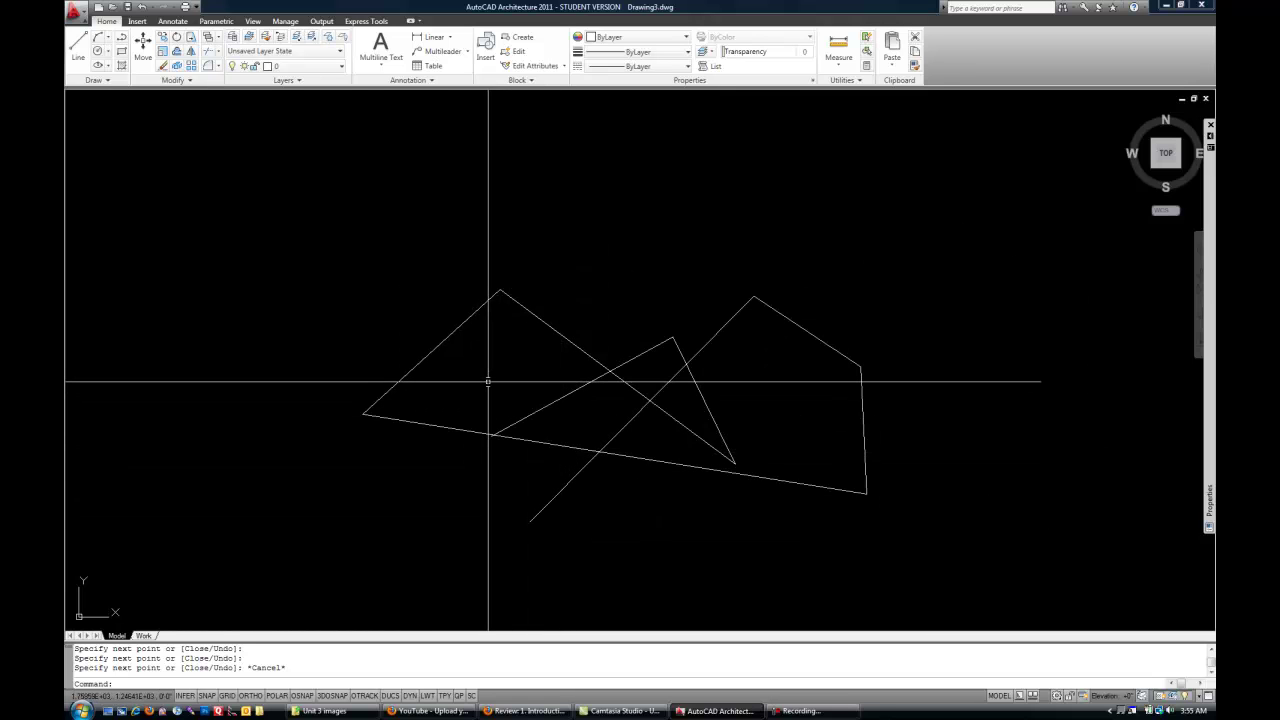
{"action": "scroll", "coordinate": [475, 374], "scroll_direction": "up", "scroll_amount": 2}
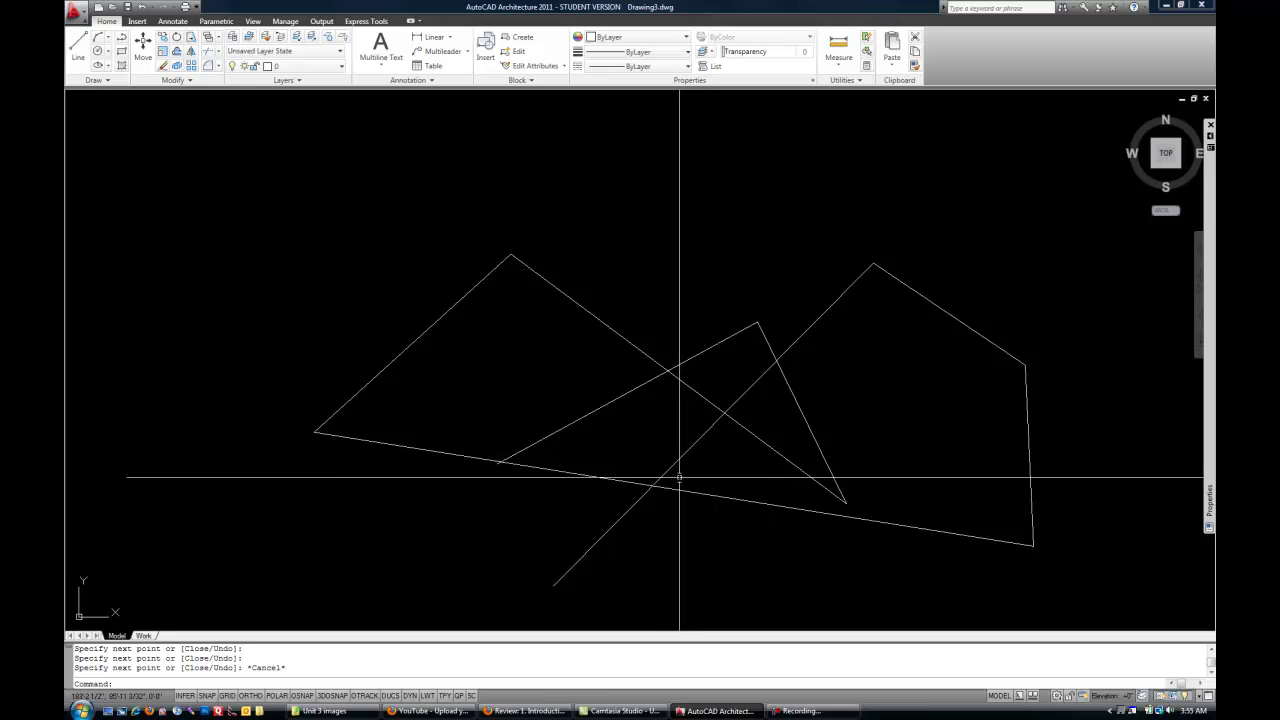
{"action": "scroll", "coordinate": [647, 474], "scroll_direction": "up", "scroll_amount": 5}
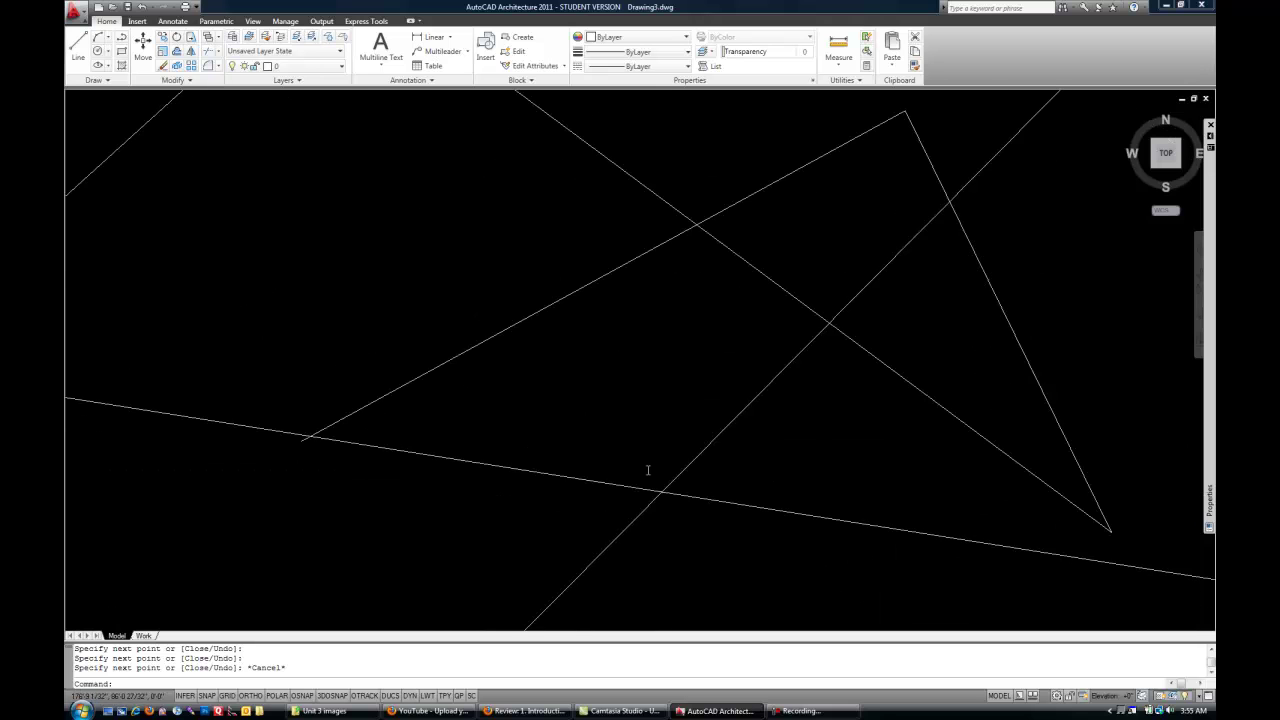
{"action": "scroll", "coordinate": [650, 469], "scroll_direction": "down", "scroll_amount": 6}
{"action": "scroll", "coordinate": [670, 471], "scroll_direction": "up", "scroll_amount": 6}
{"action": "scroll", "coordinate": [664, 471], "scroll_direction": "down", "scroll_amount": 2}
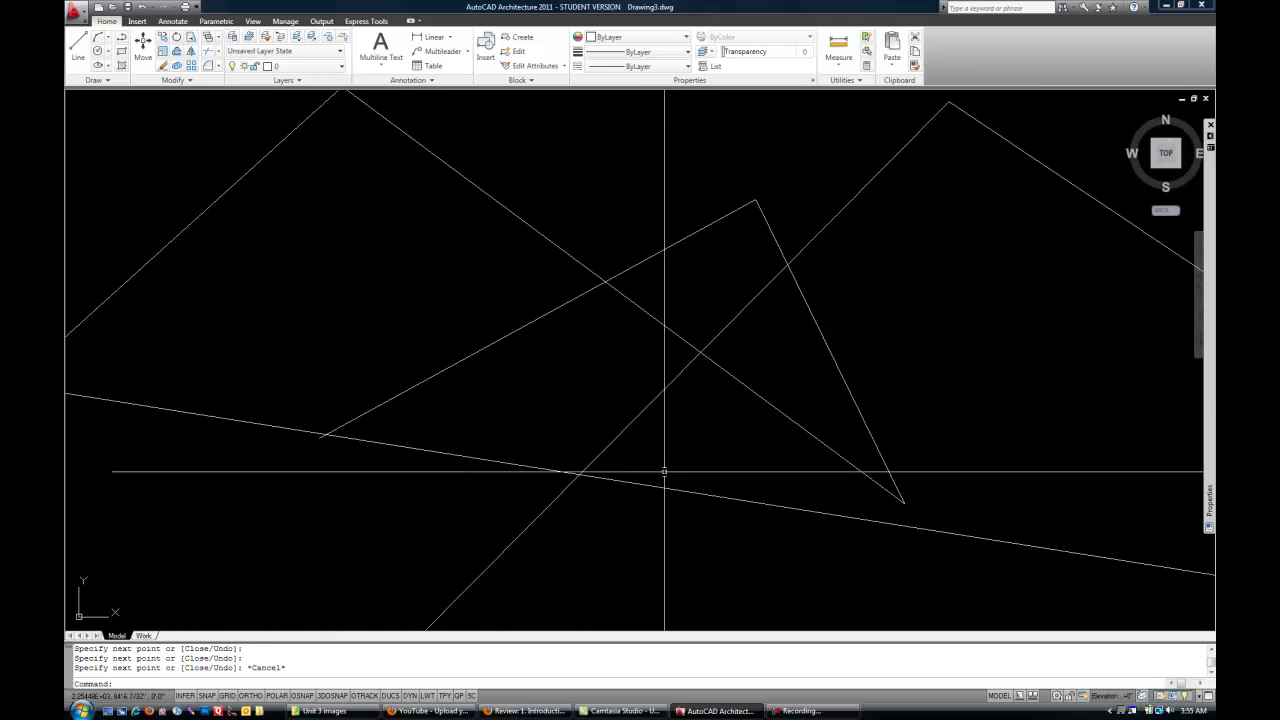
{"action": "scroll", "coordinate": [664, 471], "scroll_direction": "down", "scroll_amount": 5}
{"action": "scroll", "coordinate": [664, 471], "scroll_direction": "up", "scroll_amount": 5}
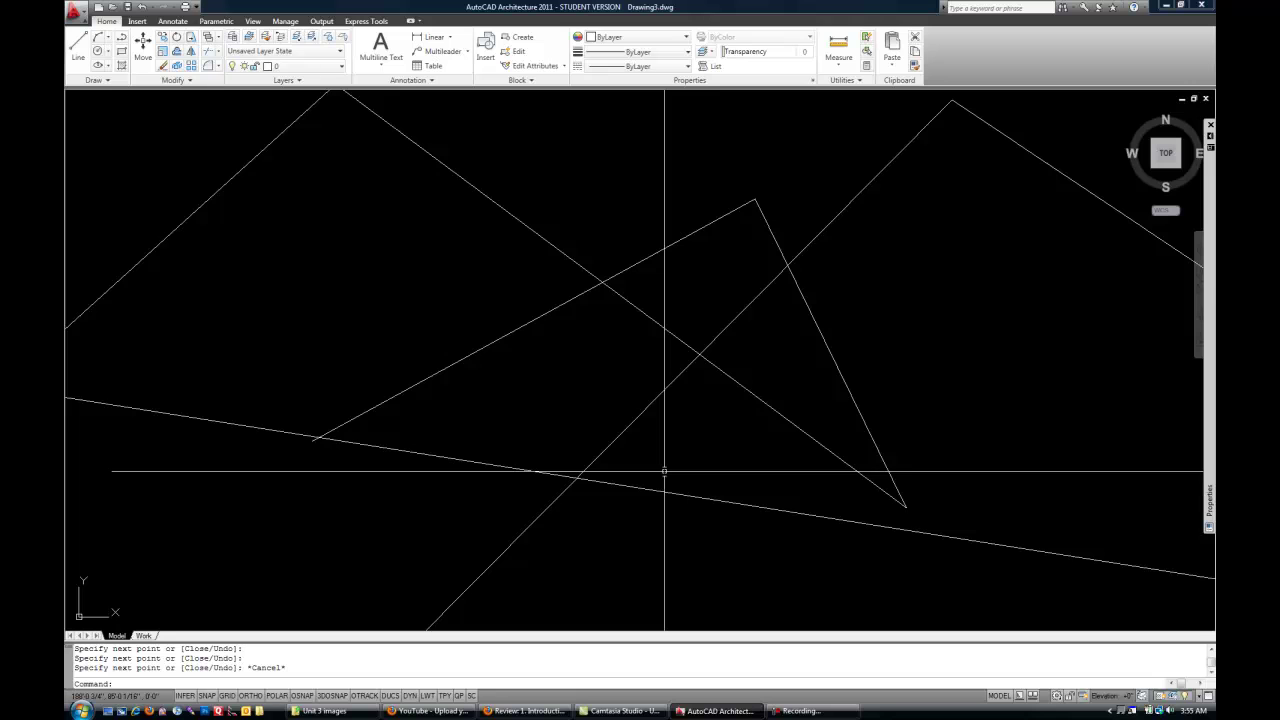
{"action": "scroll", "coordinate": [664, 471], "scroll_direction": "down", "scroll_amount": 5}
{"action": "scroll", "coordinate": [662, 470], "scroll_direction": "up", "scroll_amount": 4}
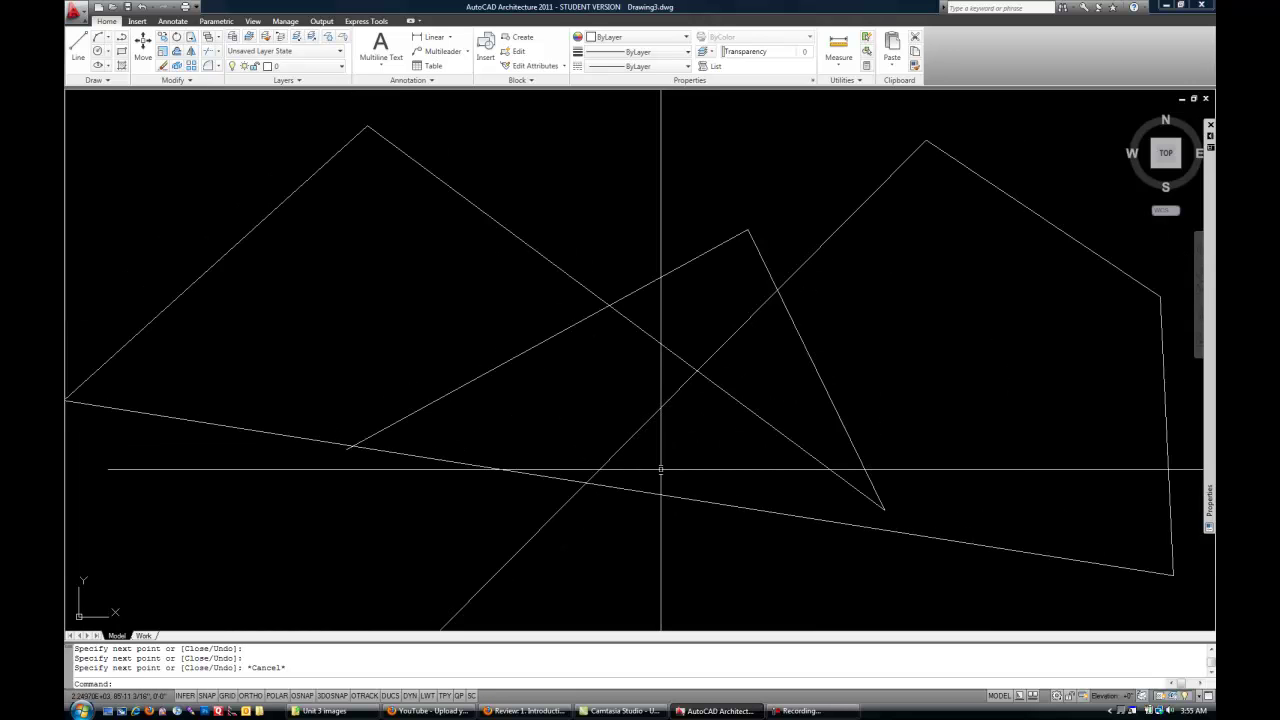
{"action": "scroll", "coordinate": [660, 469], "scroll_direction": "down", "scroll_amount": 4}
{"action": "scroll", "coordinate": [663, 469], "scroll_direction": "up", "scroll_amount": 3}
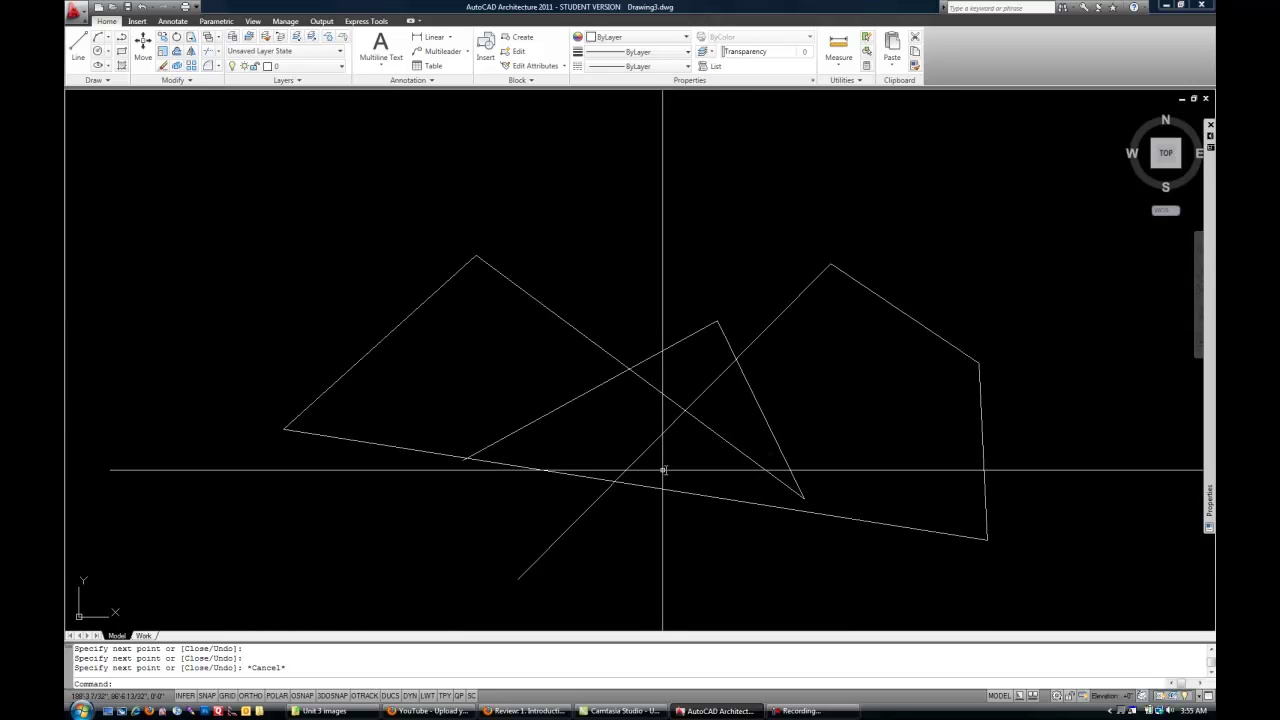
{"action": "scroll", "coordinate": [670, 467], "scroll_direction": "up", "scroll_amount": 2}
{"action": "scroll", "coordinate": [670, 467], "scroll_direction": "down", "scroll_amount": 2}
{"action": "scroll", "coordinate": [670, 468], "scroll_direction": "up", "scroll_amount": 2}
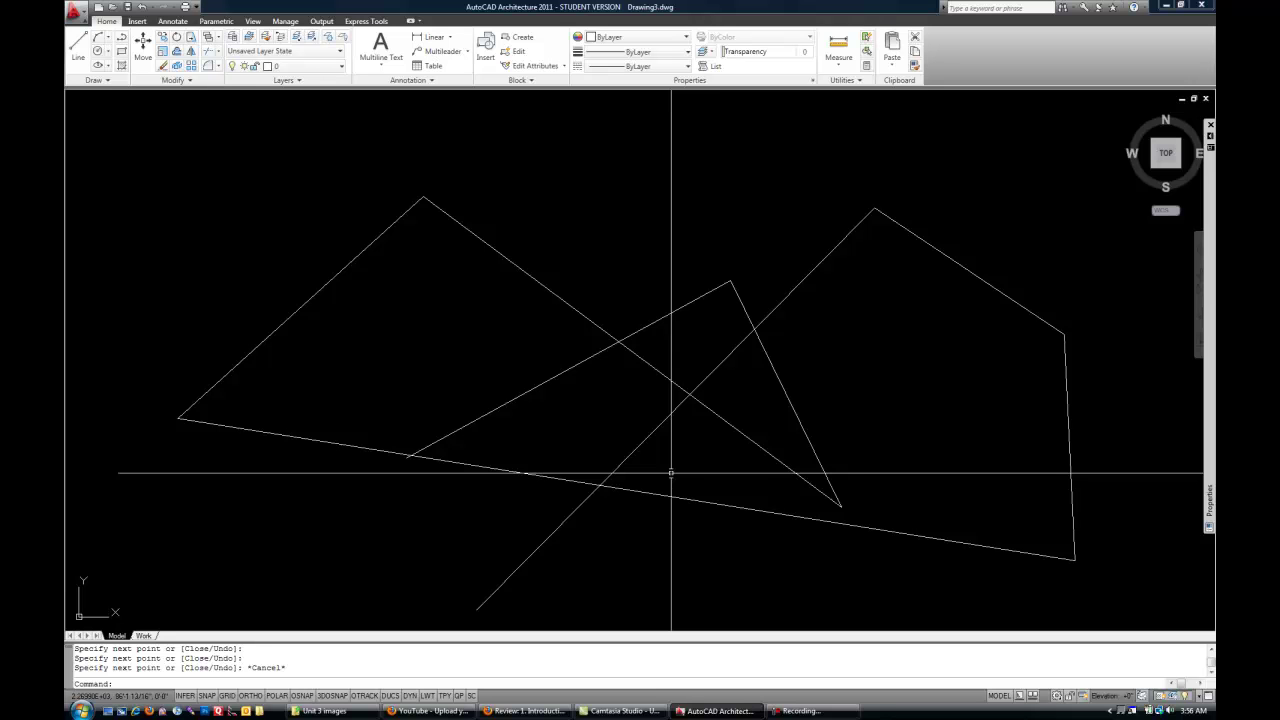
{"action": "scroll", "coordinate": [680, 472], "scroll_direction": "up", "scroll_amount": 3}
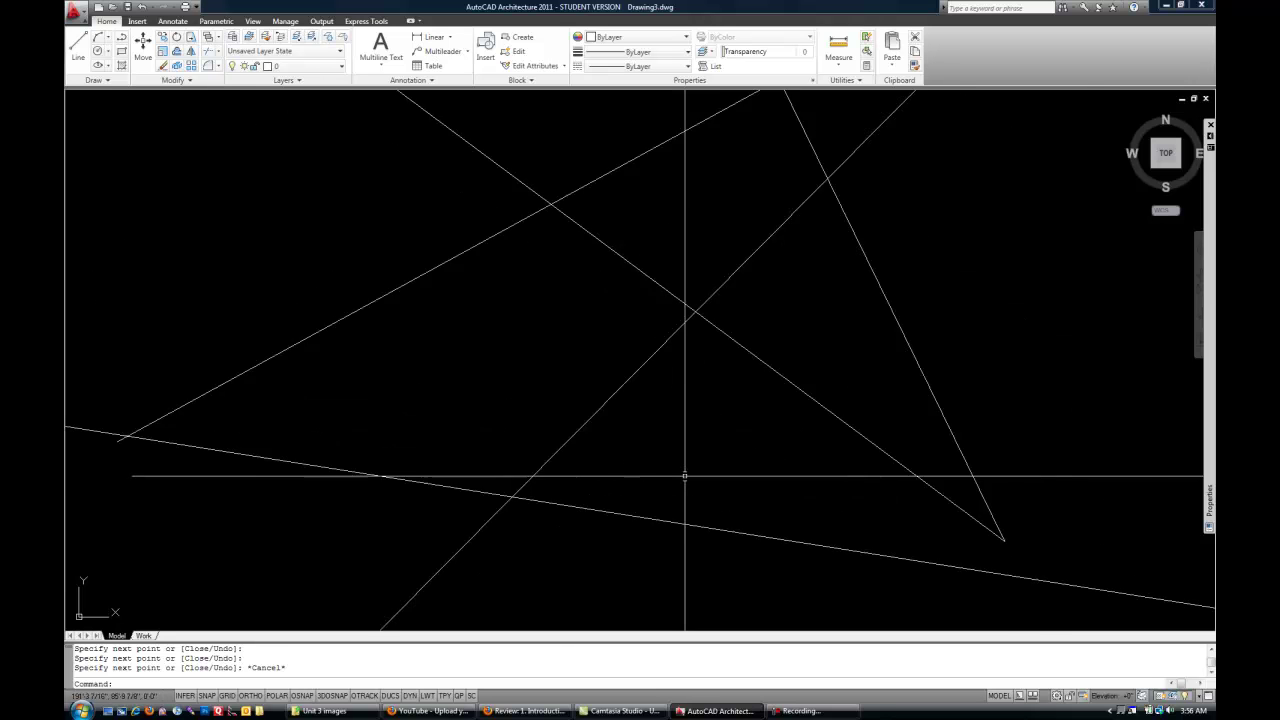
{"action": "scroll", "coordinate": [684, 472], "scroll_direction": "down", "scroll_amount": 5}
{"action": "scroll", "coordinate": [684, 474], "scroll_direction": "up", "scroll_amount": 2}
{"action": "scroll", "coordinate": [684, 476], "scroll_direction": "down", "scroll_amount": 1}
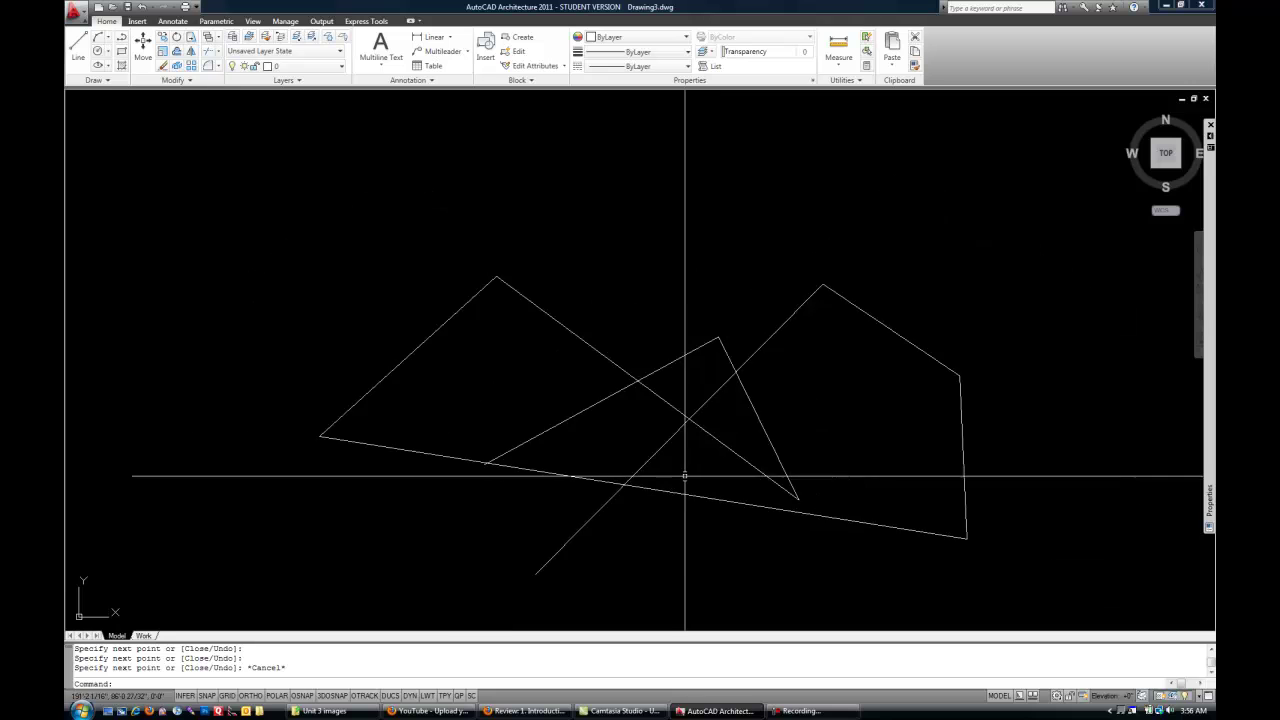
{"action": "scroll", "coordinate": [686, 476], "scroll_direction": "up", "scroll_amount": 4}
{"action": "scroll", "coordinate": [687, 476], "scroll_direction": "down", "scroll_amount": 4}
{"action": "scroll", "coordinate": [688, 476], "scroll_direction": "up", "scroll_amount": 1}
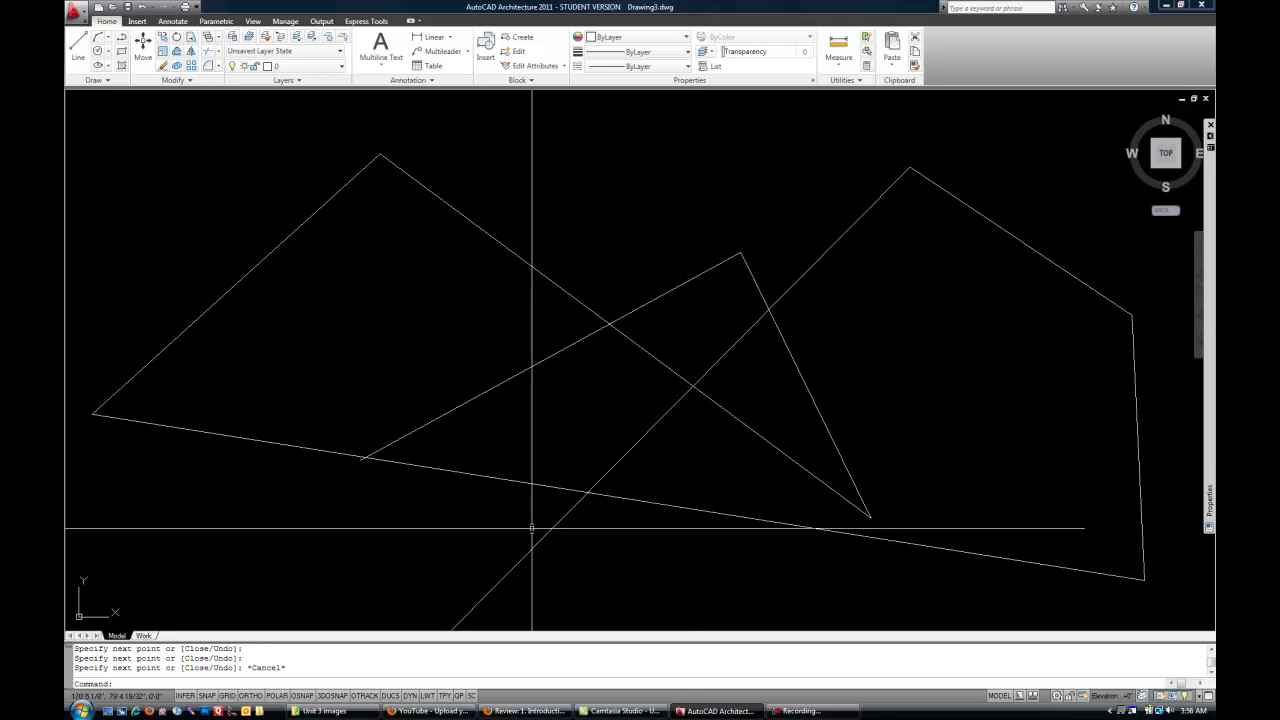
{"action": "scroll", "coordinate": [529, 522], "scroll_direction": "up", "scroll_amount": 1}
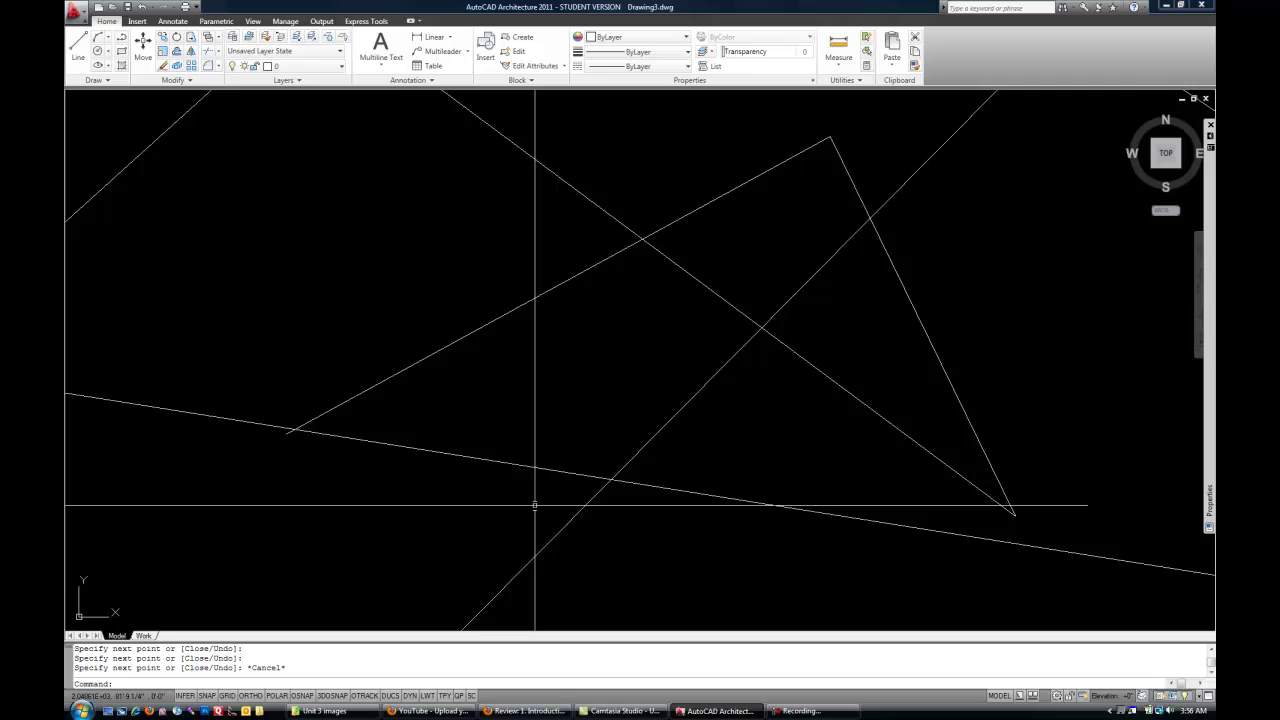
{"action": "middle_click_drag", "start_coordinate": [535, 505], "coordinate": [532, 508]}
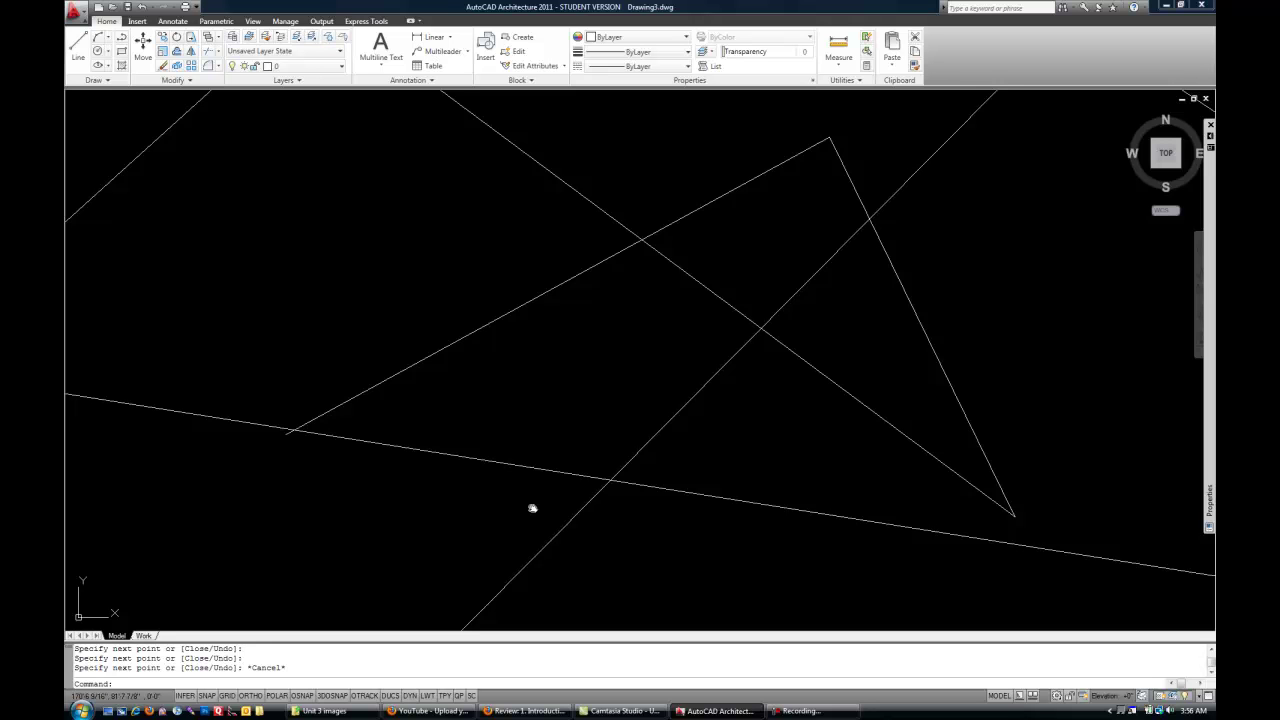
{"action": "mouse_move", "coordinate": [532, 508]}
{"action": "middle_mouse_down"}
{"action": "mouse_move", "coordinate": [374, 469]}
{"action": "mouse_move", "coordinate": [154, 466]}
{"action": "mouse_move", "coordinate": [471, 467]}
{"action": "mouse_move", "coordinate": [783, 520]}
{"action": "mouse_move", "coordinate": [589, 460]}
{"action": "mouse_move", "coordinate": [289, 451]}
{"action": "middle_mouse_up"}
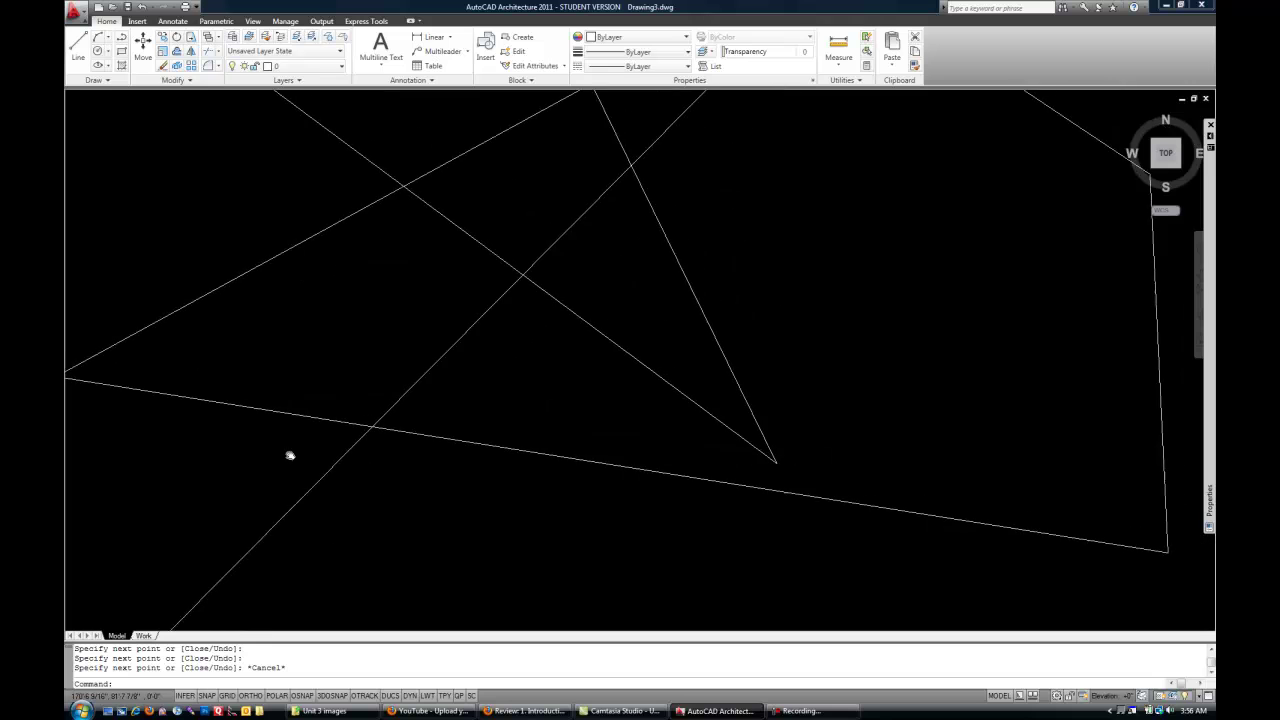
{"action": "mouse_move", "coordinate": [991, 420]}
{"action": "middle_mouse_down"}
{"action": "mouse_move", "coordinate": [392, 398]}
{"action": "mouse_move", "coordinate": [834, 466]}
{"action": "middle_mouse_up"}
{"action": "mouse_move", "coordinate": [338, 397]}
{"action": "middle_mouse_down"}
{"action": "mouse_move", "coordinate": [580, 391]}
{"action": "mouse_move", "coordinate": [988, 426]}
{"action": "middle_mouse_up"}
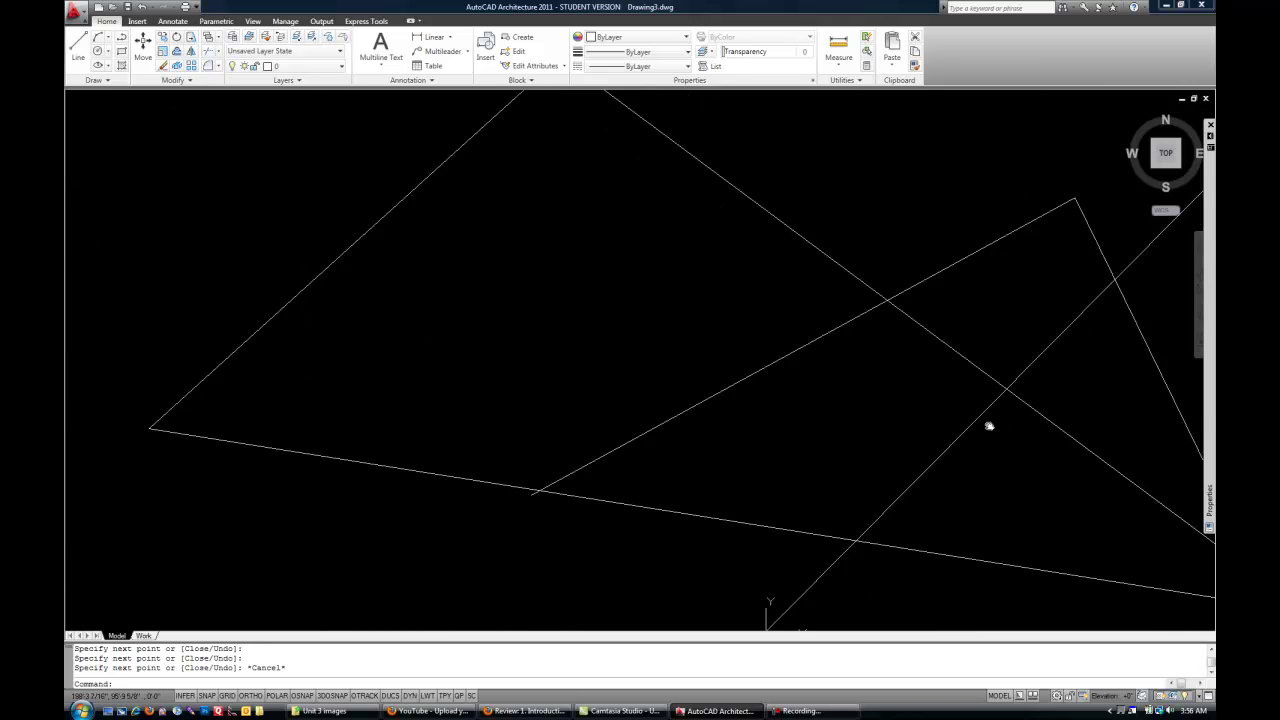
{"action": "middle_click_drag", "start_coordinate": [863, 409], "coordinate": [291, 346]}
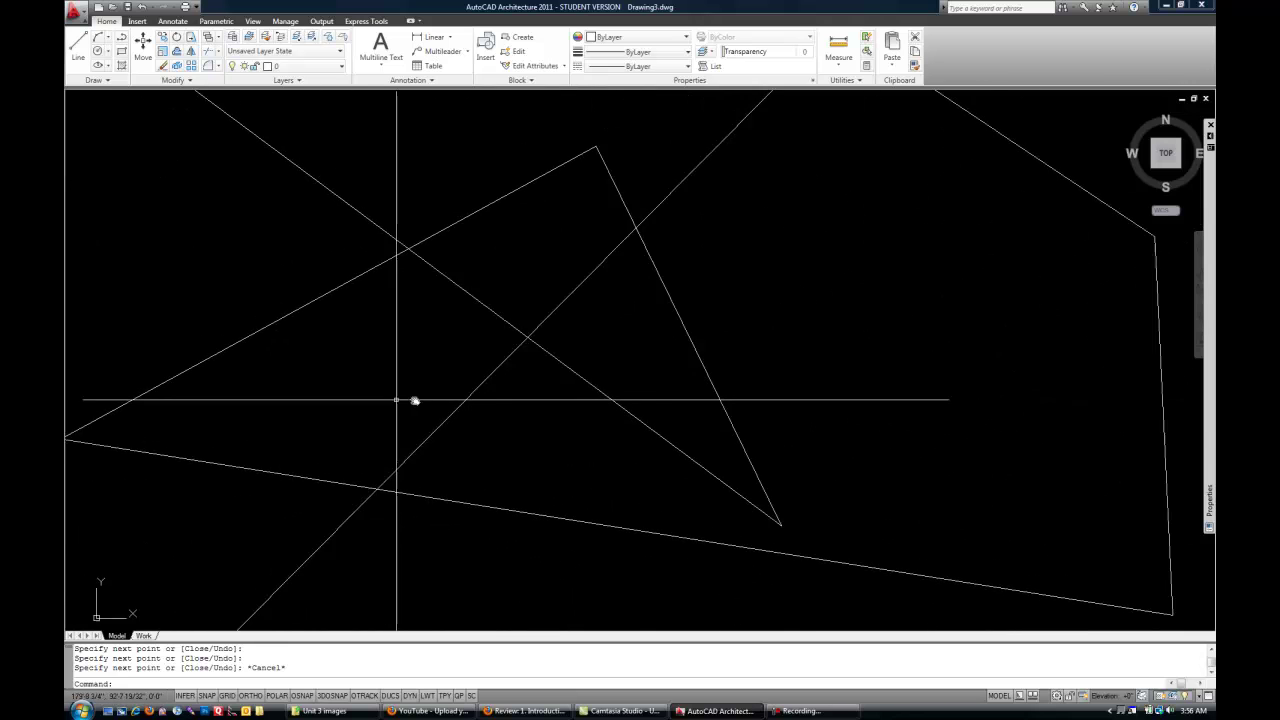
{"action": "middle_click_drag", "start_coordinate": [414, 397], "coordinate": [971, 423]}
{"action": "scroll", "coordinate": [357, 393], "scroll_direction": "up", "scroll_amount": 2}
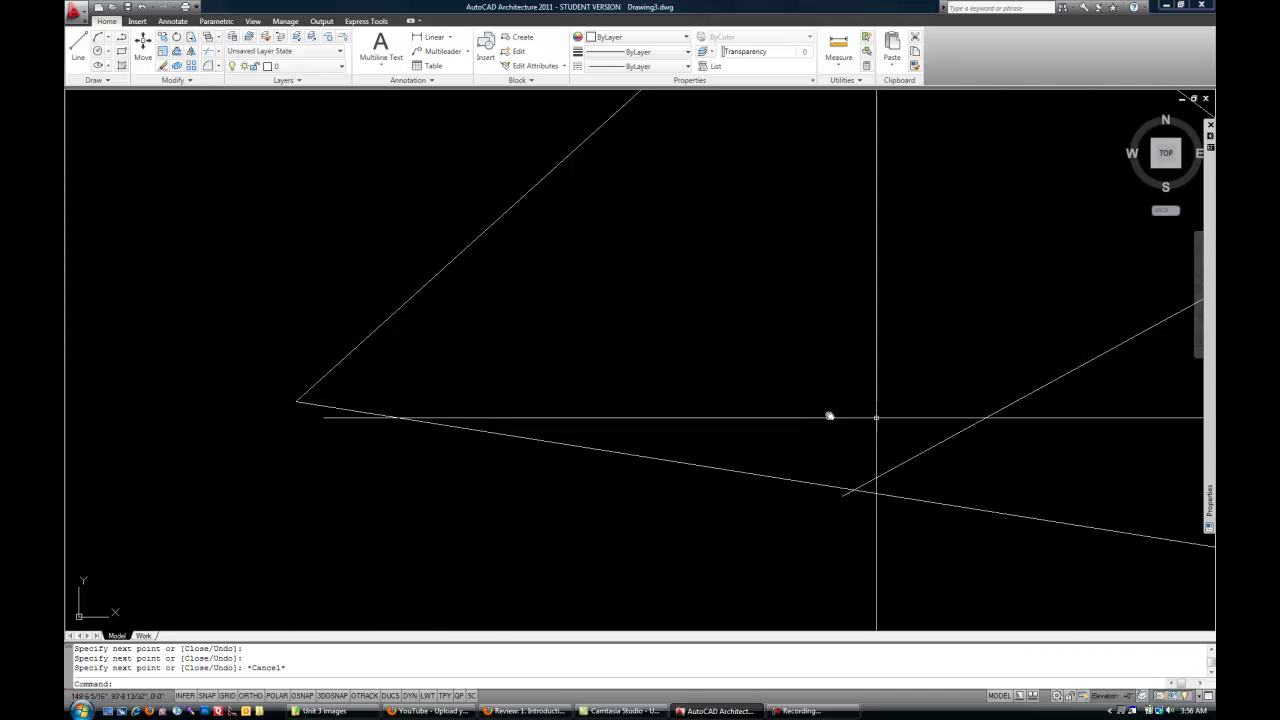
{"action": "middle_click_drag", "start_coordinate": [660, 429], "coordinate": [877, 437]}
{"action": "scroll", "coordinate": [954, 443], "scroll_direction": "down", "scroll_amount": 2}
{"action": "mouse_move", "coordinate": [1019, 429]}
{"action": "middle_mouse_down"}
{"action": "mouse_move", "coordinate": [874, 406]}
{"action": "mouse_move", "coordinate": [280, 379]}
{"action": "middle_mouse_up"}
{"action": "middle_click_drag", "start_coordinate": [806, 431], "coordinate": [578, 436]}
{"action": "scroll", "coordinate": [509, 551], "scroll_direction": "up", "scroll_amount": 2}
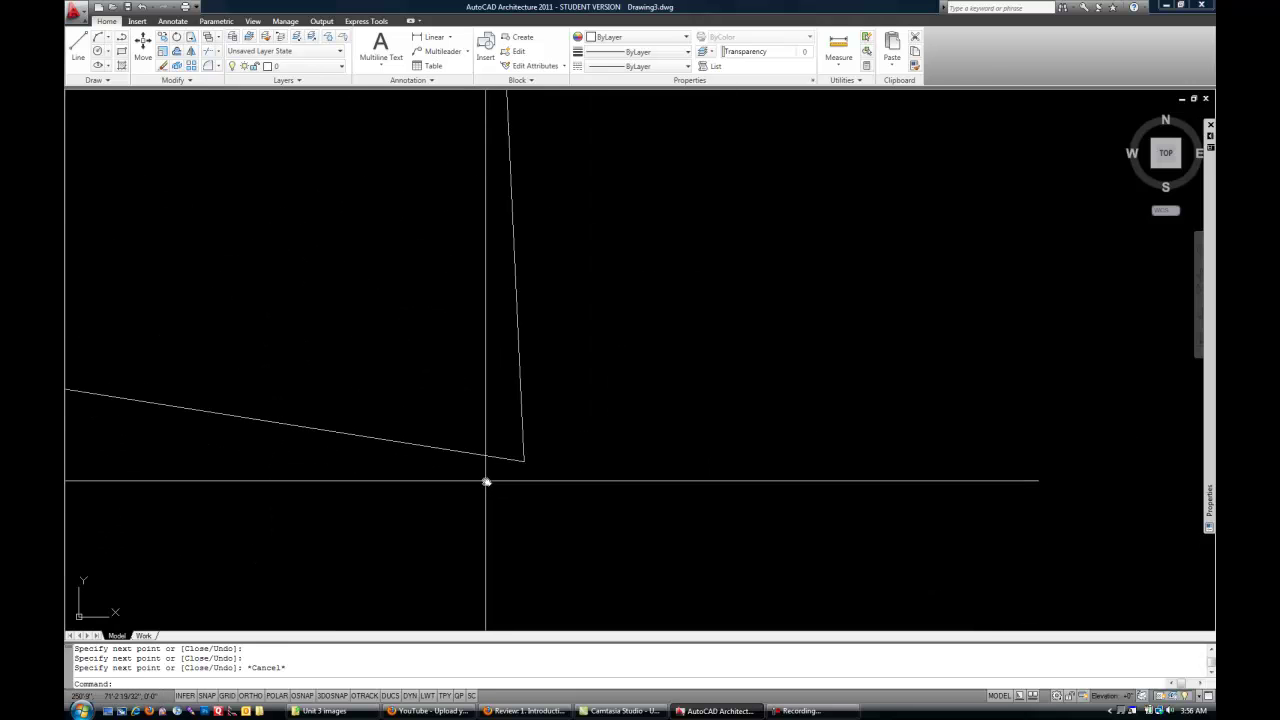
{"action": "scroll", "coordinate": [486, 482], "scroll_direction": "down", "scroll_amount": 2}
{"action": "middle_click_drag", "start_coordinate": [486, 474], "coordinate": [706, 500]}
{"action": "scroll", "coordinate": [802, 440], "scroll_direction": "down", "scroll_amount": 1}
{"action": "scroll", "coordinate": [802, 440], "scroll_direction": "up", "scroll_amount": 2}
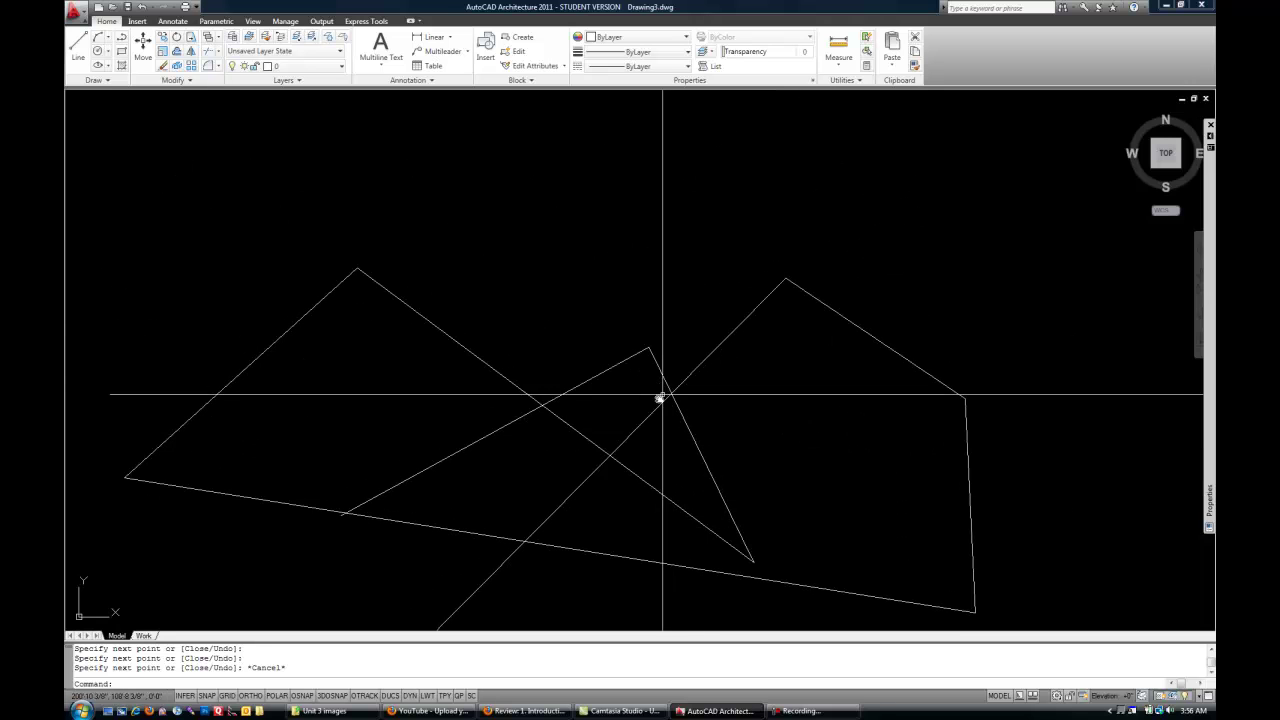
{"action": "mouse_move", "coordinate": [660, 398]}
{"action": "middle_mouse_down"}
{"action": "mouse_move", "coordinate": [669, 380]}
{"action": "mouse_move", "coordinate": [672, 397]}
{"action": "middle_mouse_up"}
{"action": "middle_click_drag", "start_coordinate": [648, 486], "coordinate": [672, 453]}
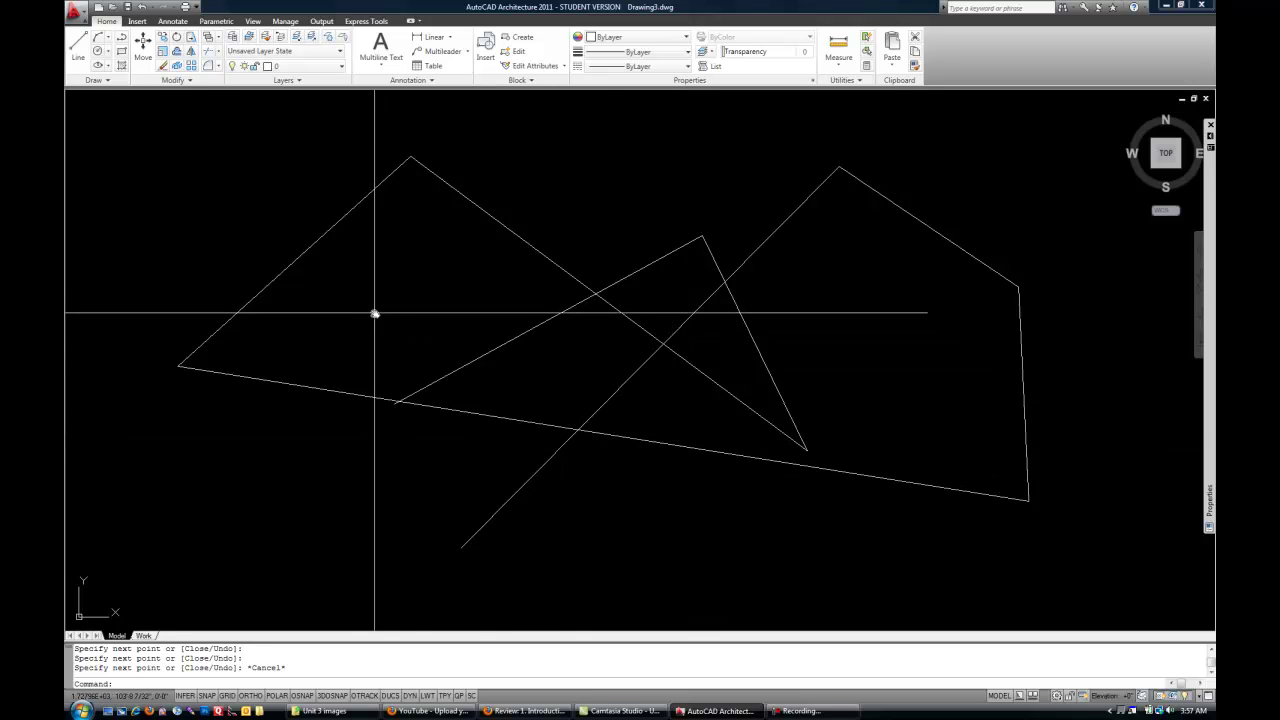
Step: Select the upper-left sloping line to show its grips and zoom in on it
{"action": "left_click", "coordinate": [307, 250]}
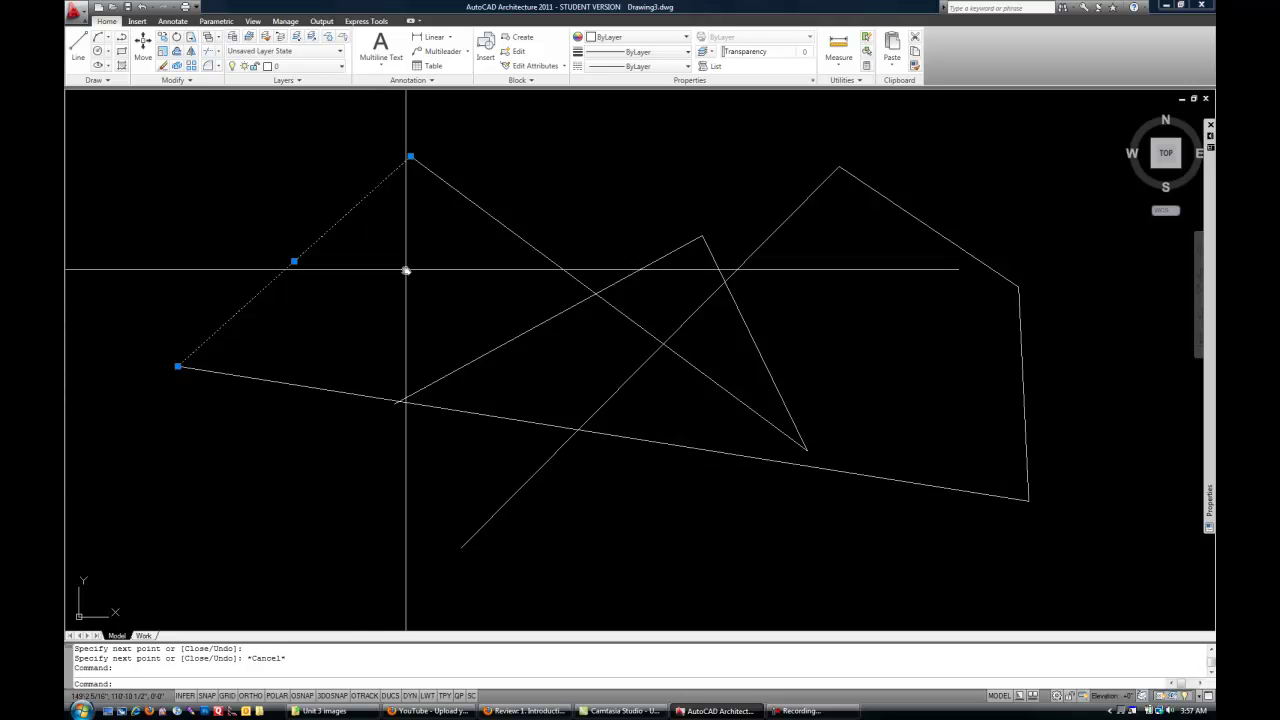
{"action": "mouse_move", "coordinate": [407, 242]}
{"action": "middle_mouse_down"}
{"action": "mouse_move", "coordinate": [420, 277]}
{"action": "mouse_move", "coordinate": [577, 377]}
{"action": "middle_mouse_up"}
{"action": "scroll", "coordinate": [503, 374], "scroll_direction": "up", "scroll_amount": 2}
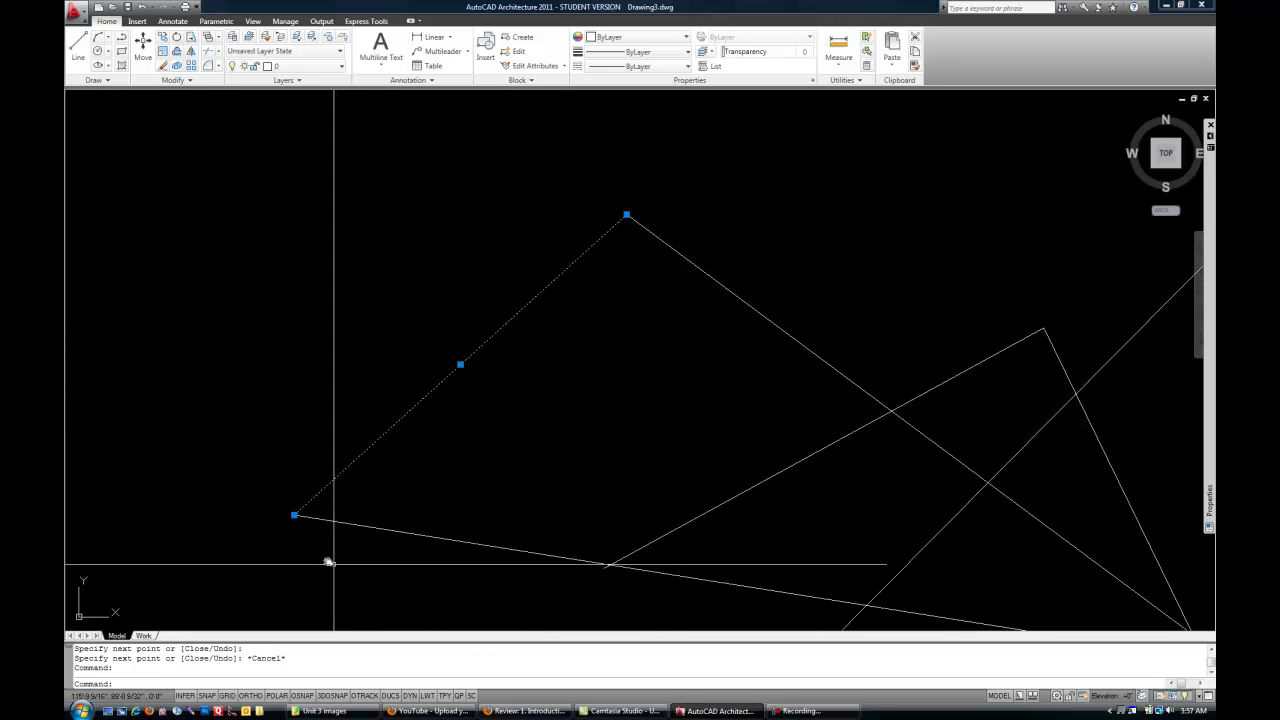
Step: Stretch the line's lower endpoint grip repeatedly, finally placing it below the long bottom line
{"action": "left_click", "coordinate": [294, 515]}
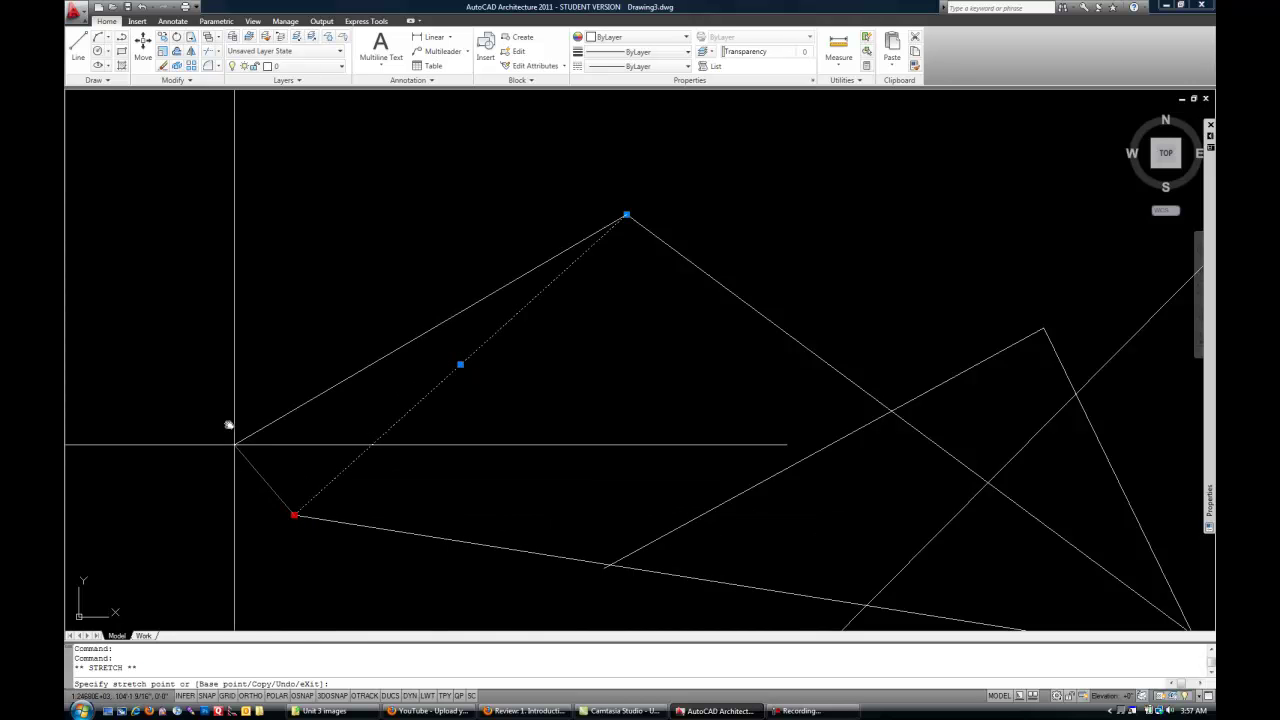
{"action": "left_click", "coordinate": [207, 348]}
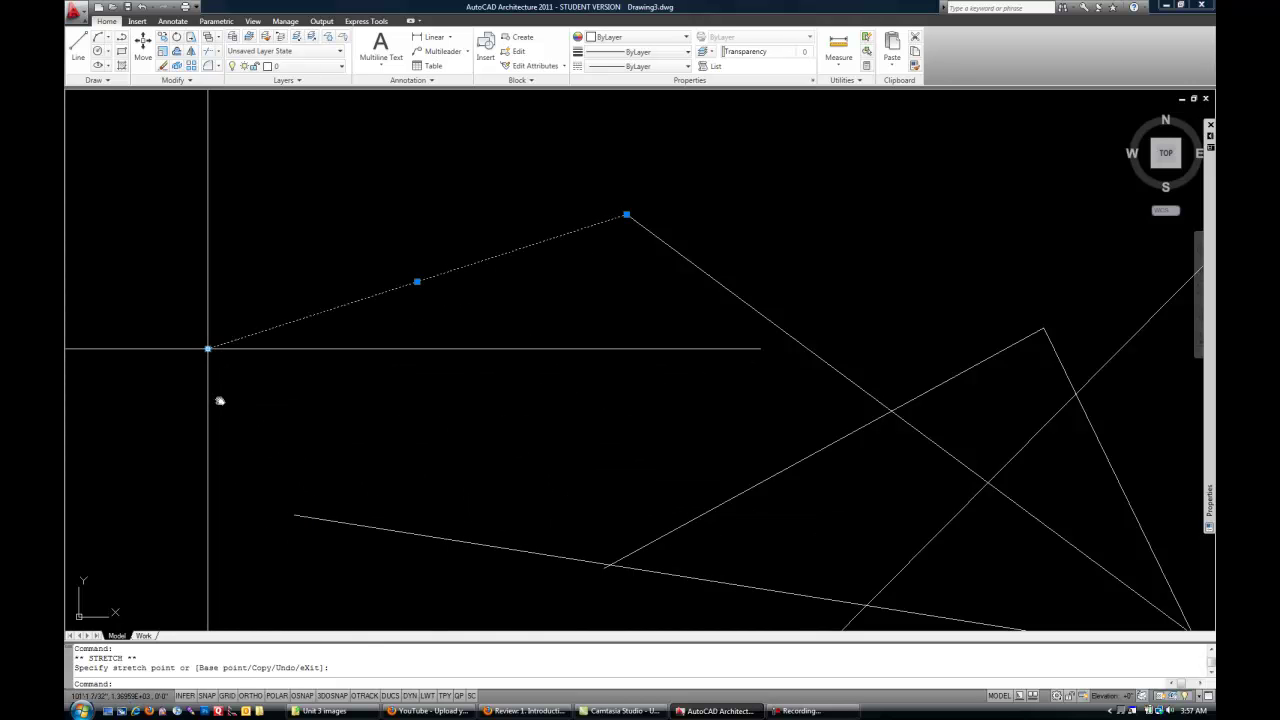
{"action": "left_click", "coordinate": [207, 348]}
{"action": "left_click", "coordinate": [461, 429]}
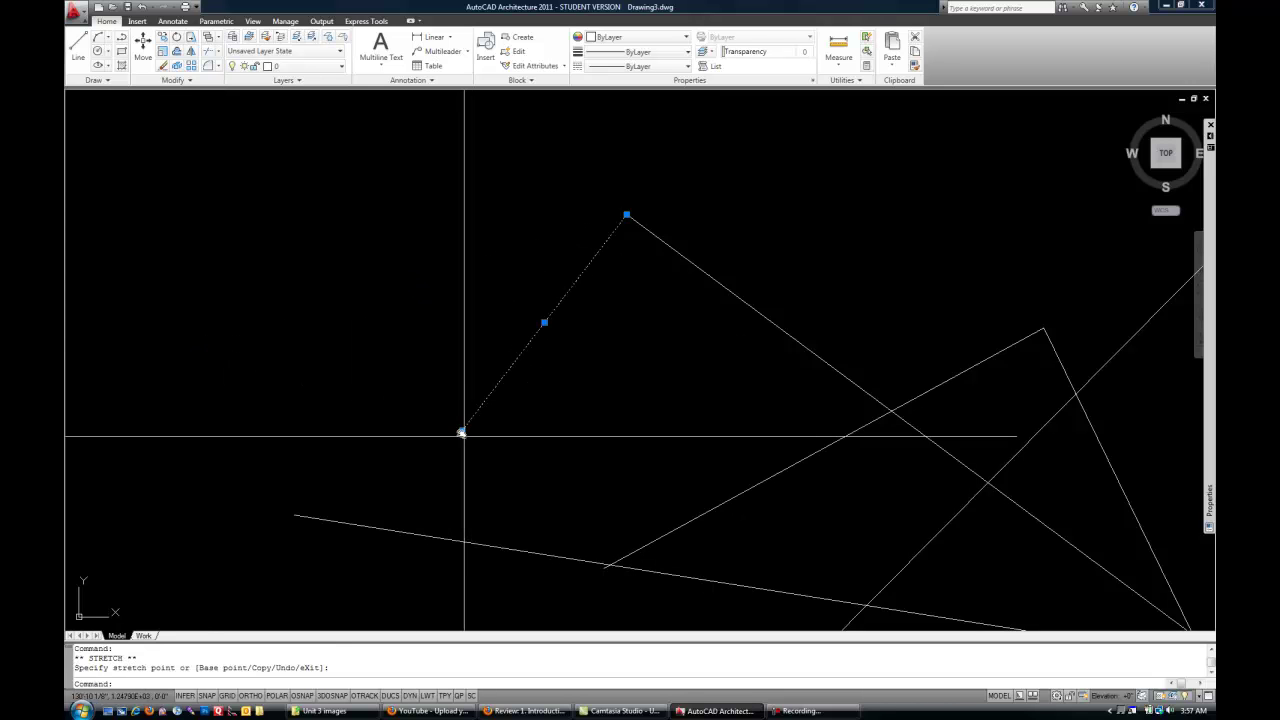
{"action": "left_click", "coordinate": [461, 429]}
{"action": "left_click", "coordinate": [170, 415]}
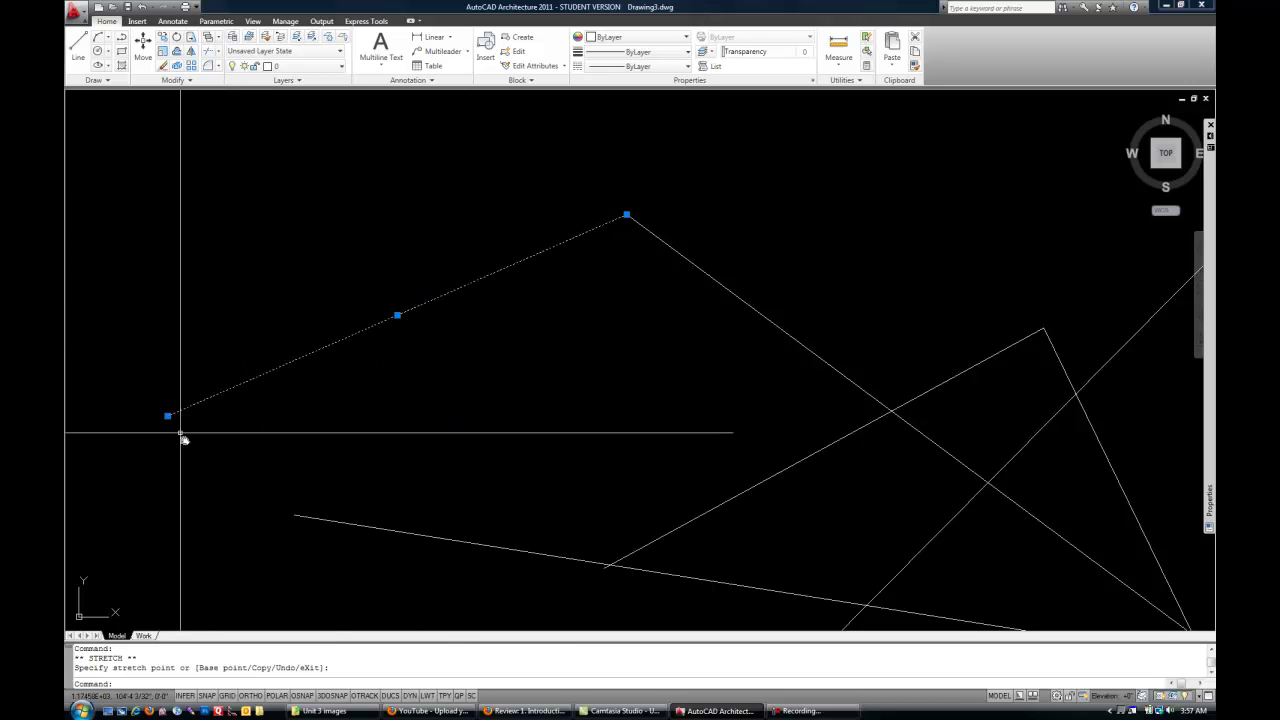
{"action": "left_click", "coordinate": [170, 415]}
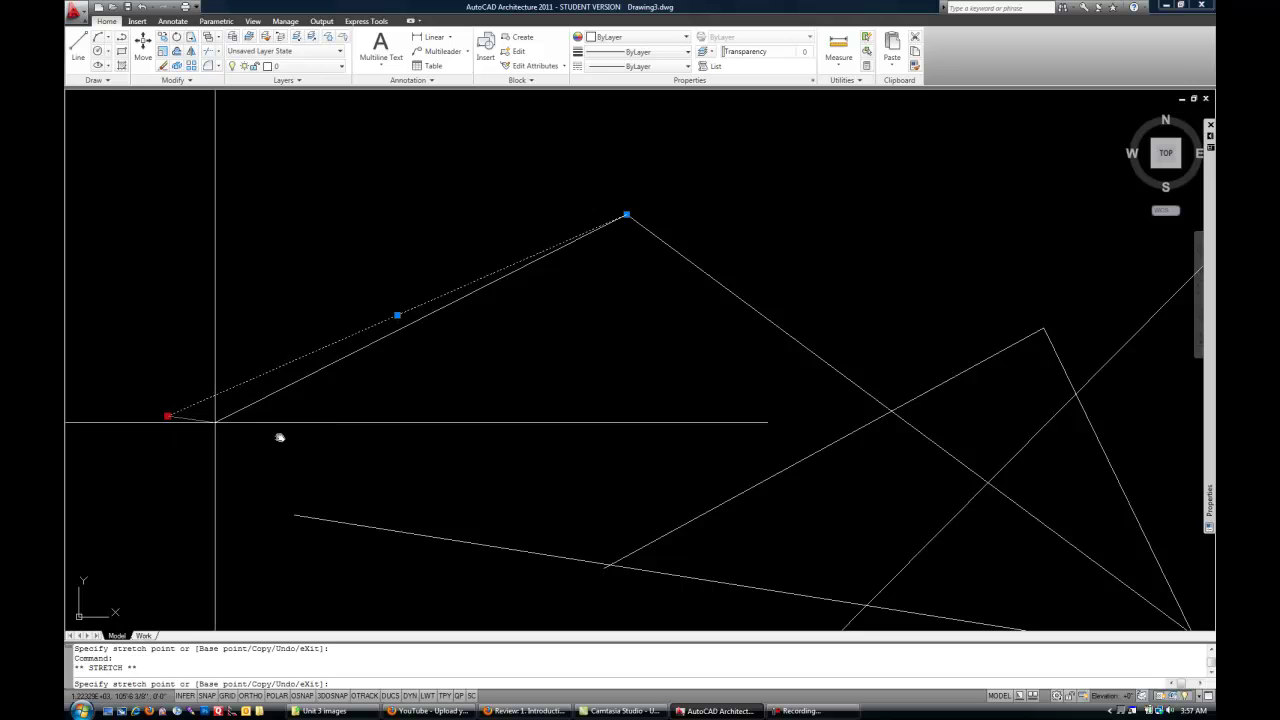
{"action": "left_click", "coordinate": [420, 456]}
{"action": "left_click", "coordinate": [420, 456]}
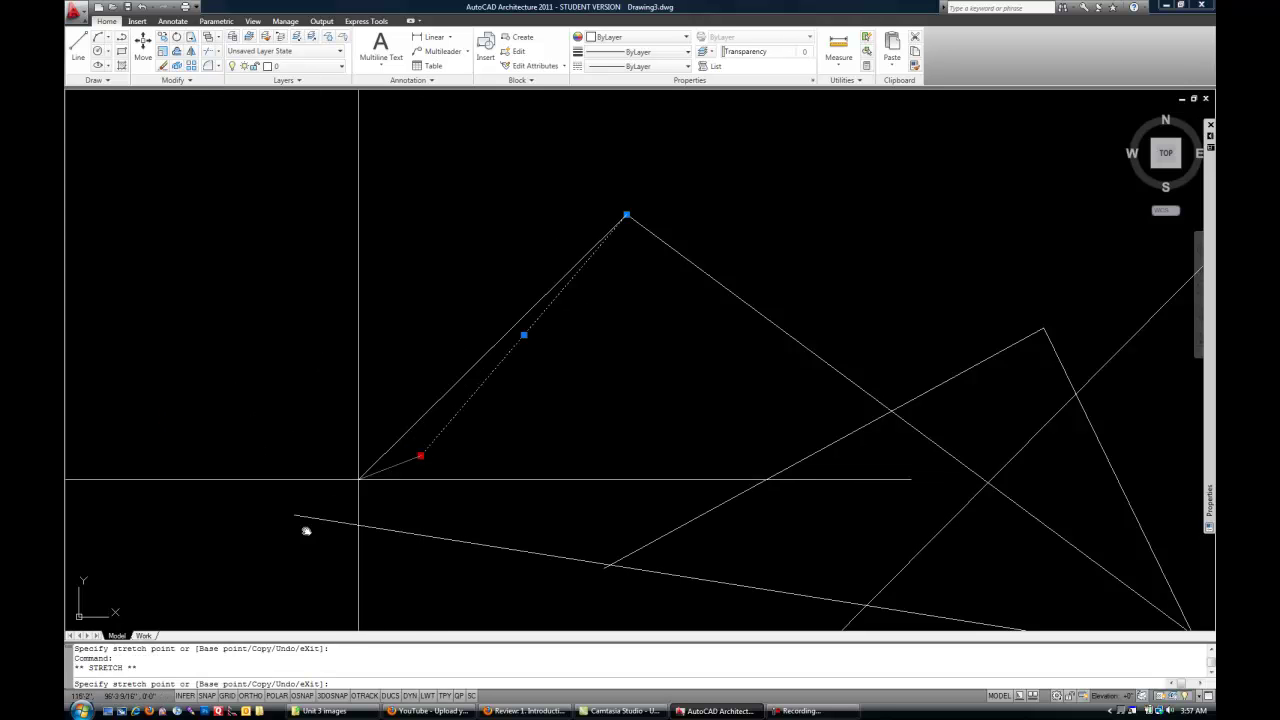
{"action": "left_click", "coordinate": [279, 575]}
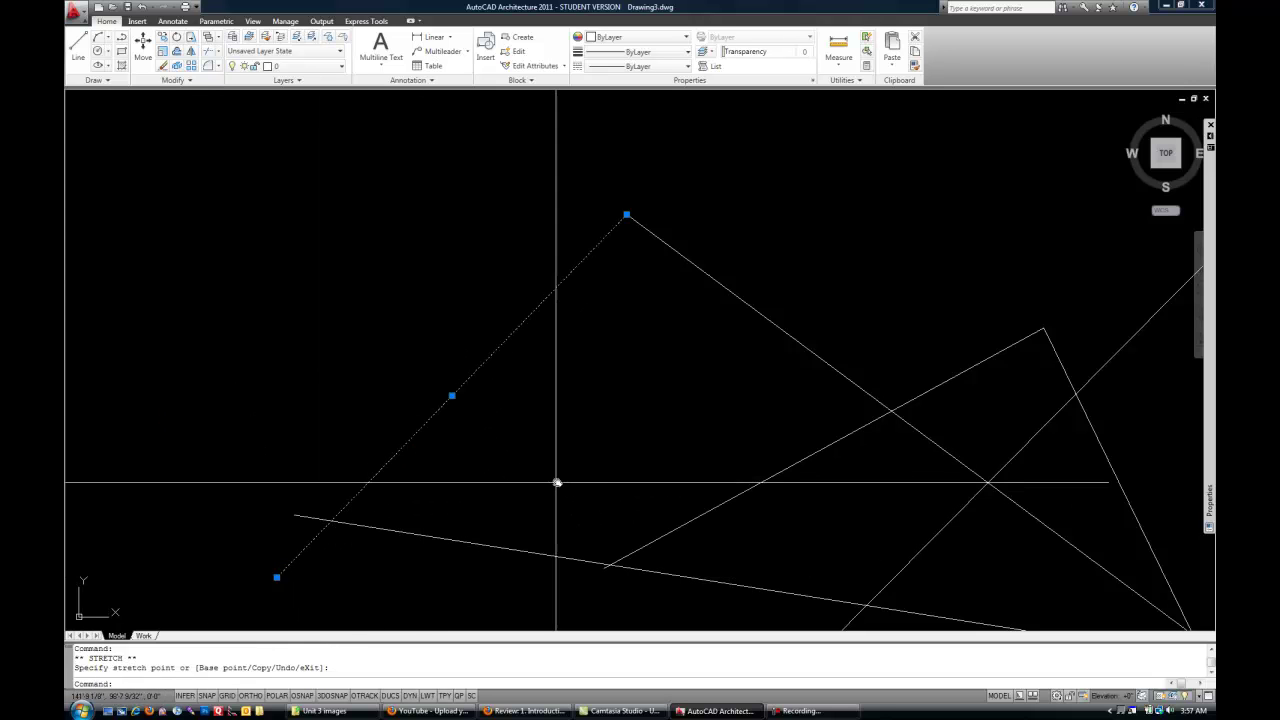
Step: Move the sloping line by its midpoint grip up-left, then right, then back down-left
{"action": "left_click", "coordinate": [453, 397]}
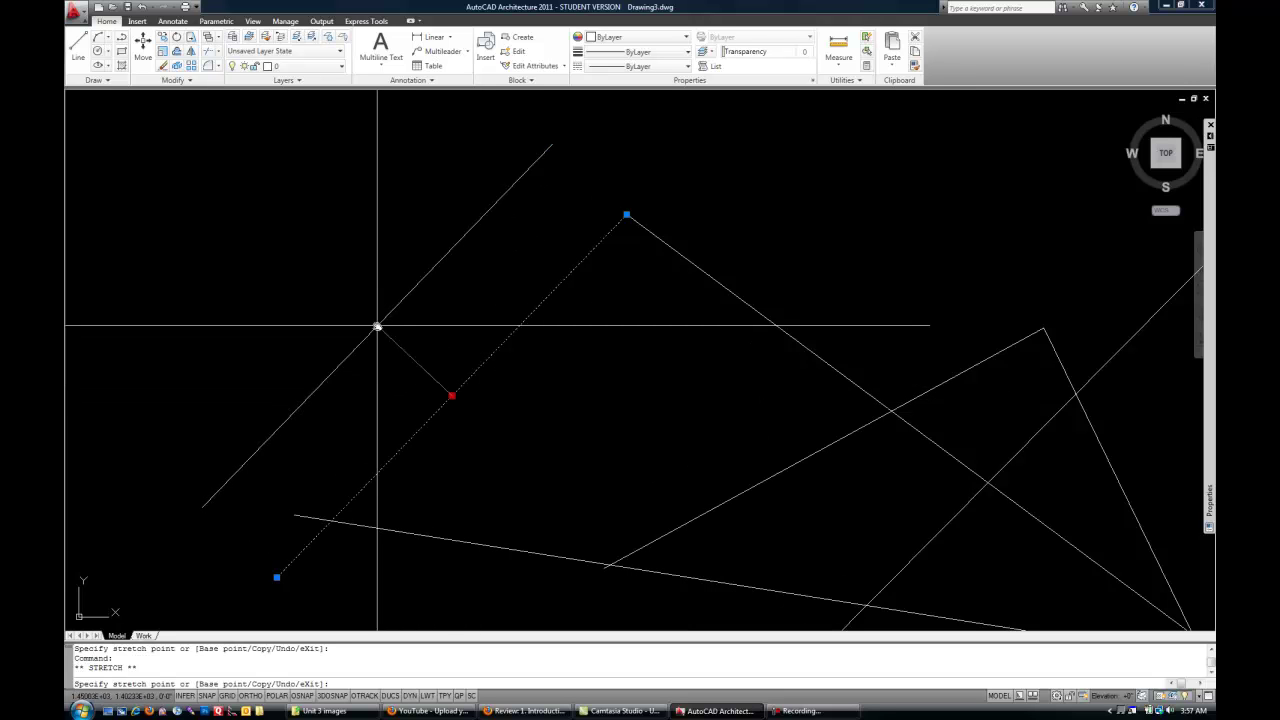
{"action": "left_click", "coordinate": [377, 326]}
{"action": "left_click", "coordinate": [377, 326]}
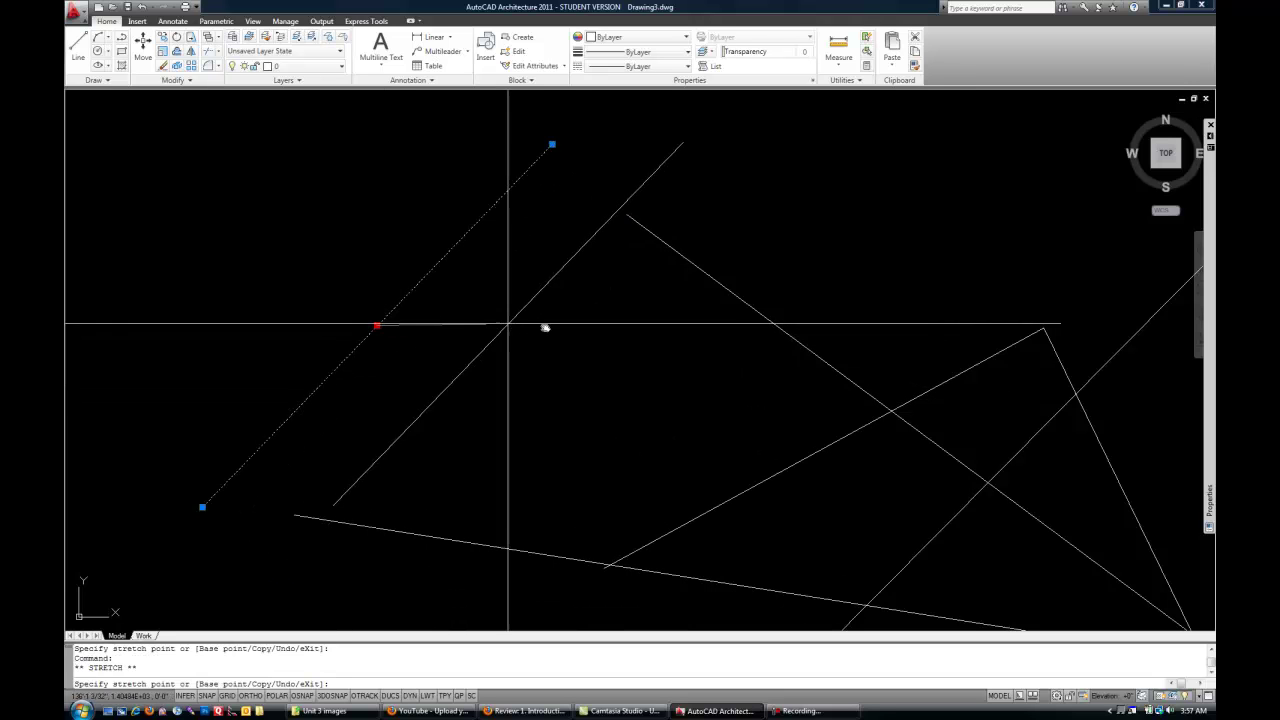
{"action": "left_click", "coordinate": [568, 327]}
{"action": "left_click", "coordinate": [569, 327]}
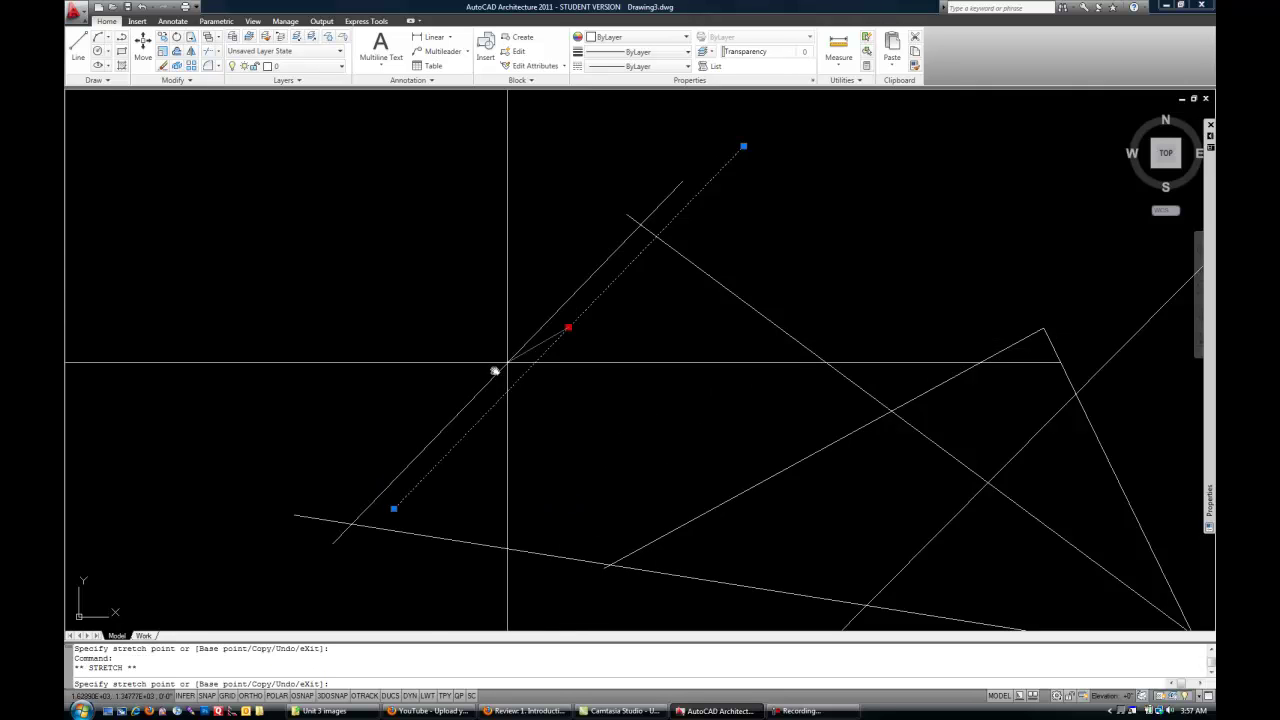
{"action": "left_click", "coordinate": [429, 404]}
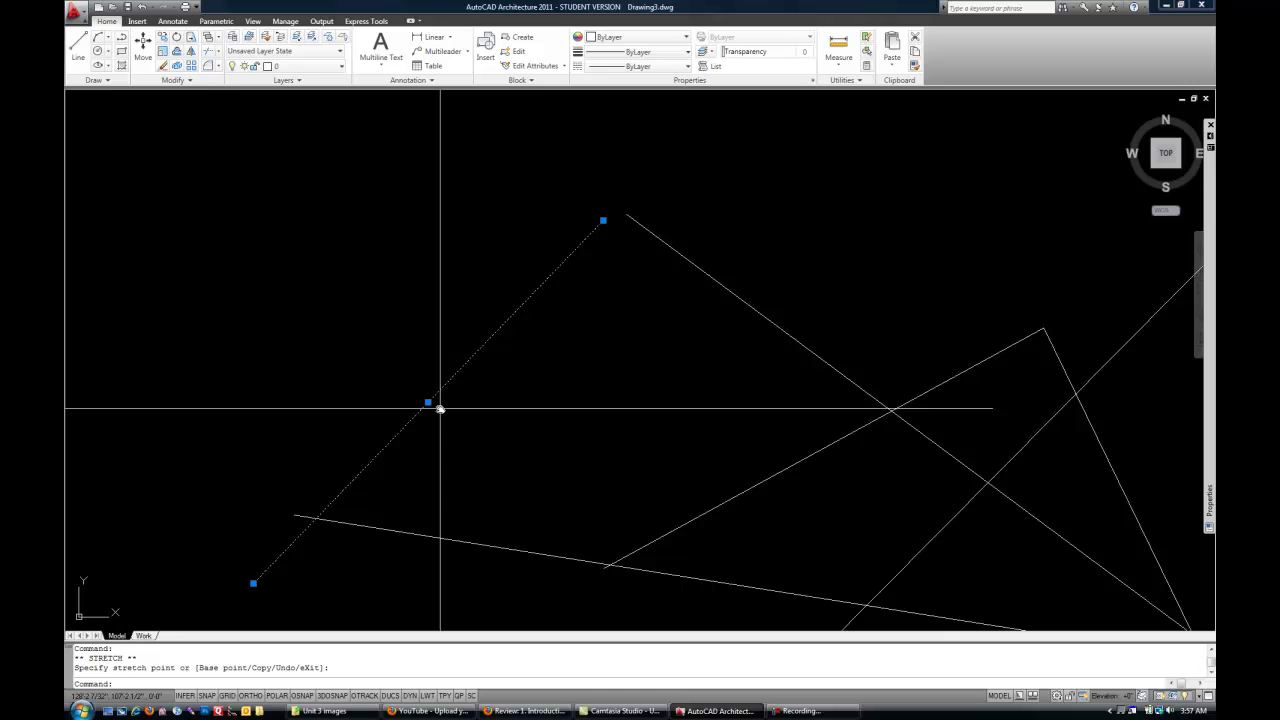
Step: Raise the line's lower endpoint, then stretch it back down below the bottom line
{"action": "left_click", "coordinate": [252, 580]}
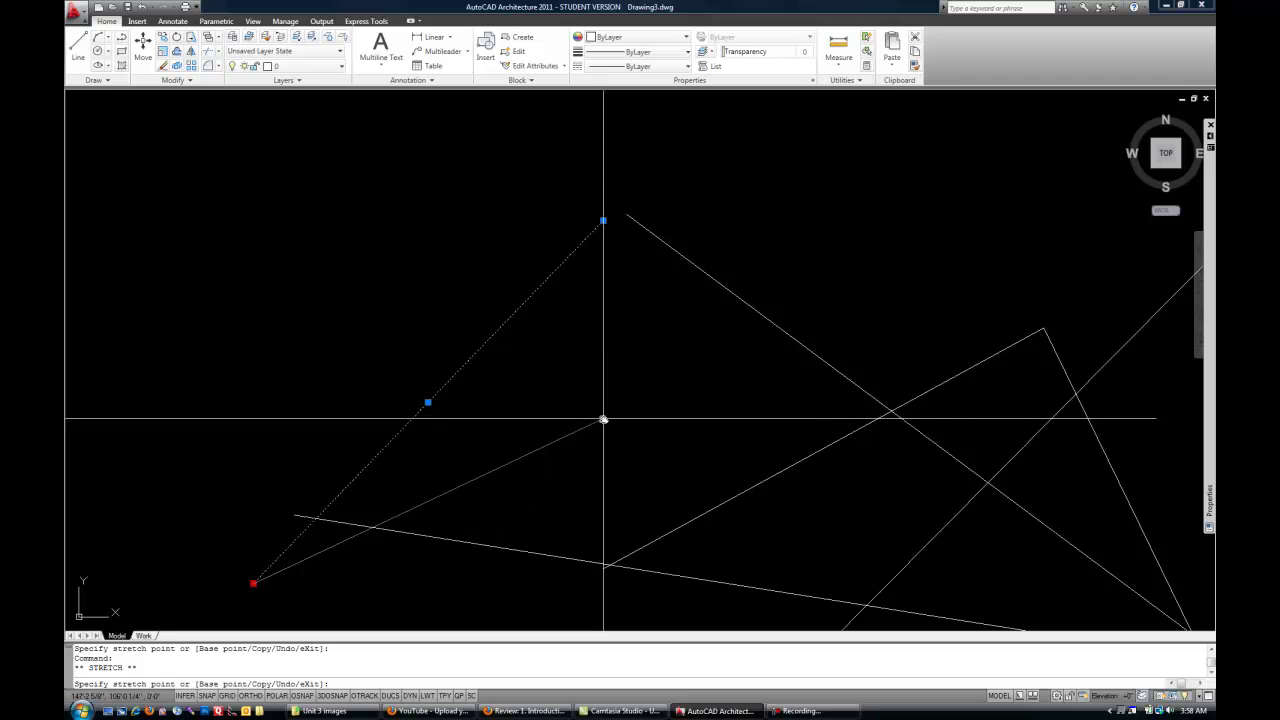
{"action": "left_click", "coordinate": [377, 347]}
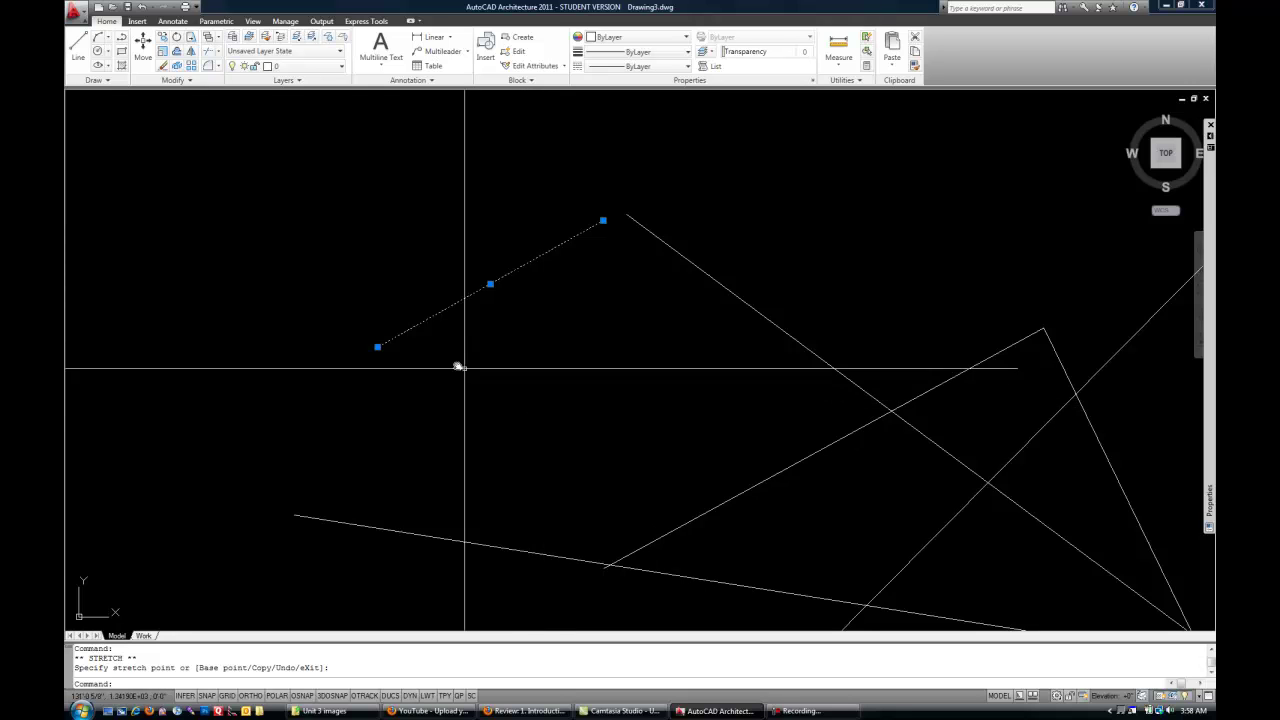
{"action": "left_click", "coordinate": [377, 347]}
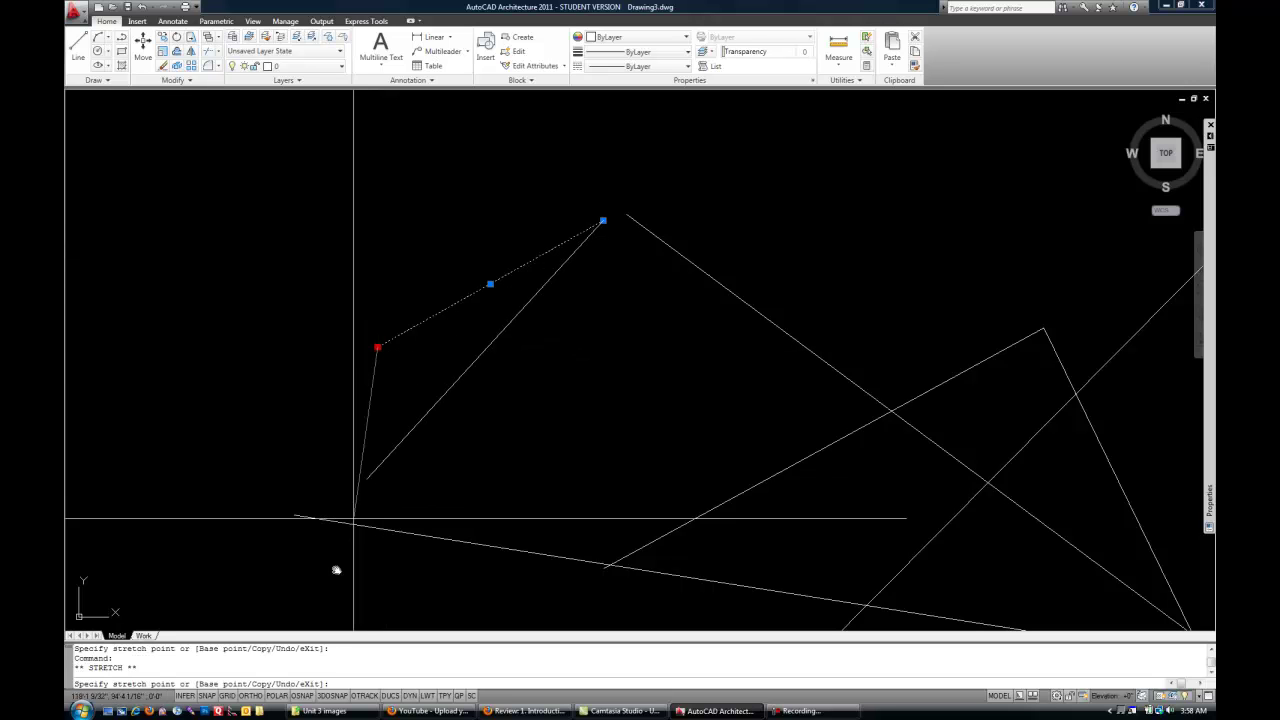
{"action": "left_click", "coordinate": [286, 570]}
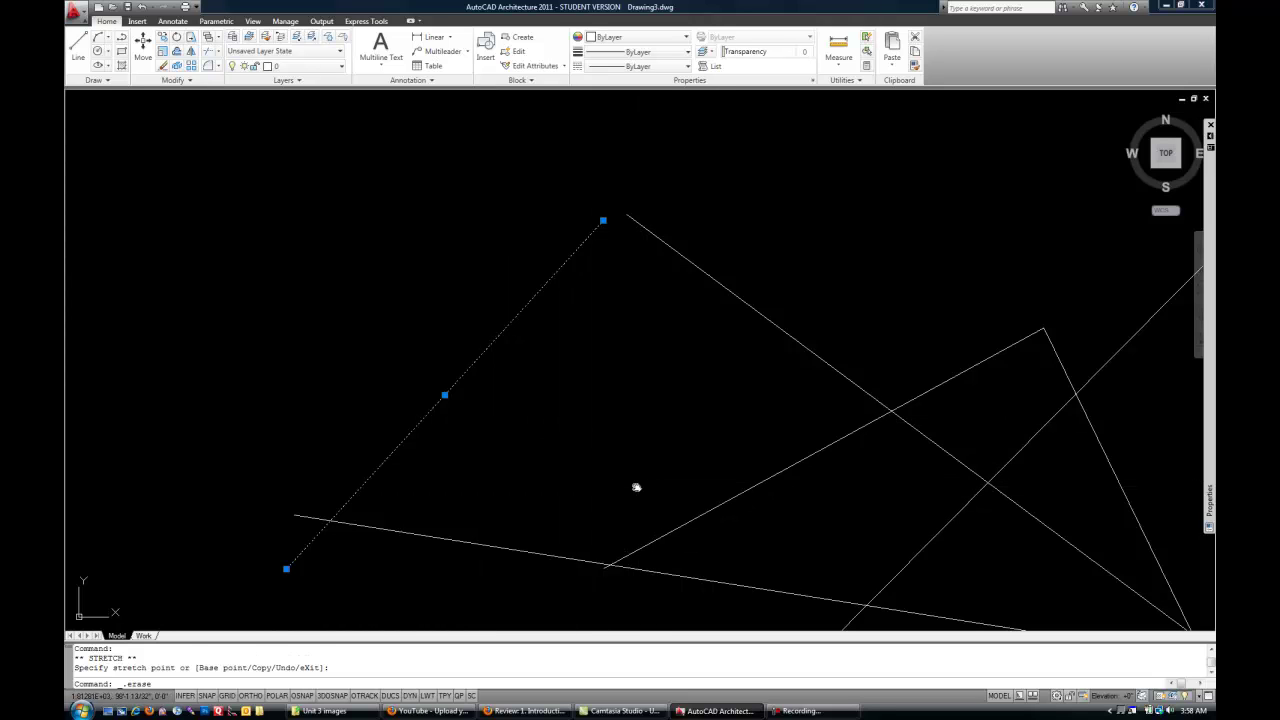
Step: Erase the sloping line, the long descending line and the lower selected lines, leaving a lone line and bent line
{"action": "key", "text": "Delete"}
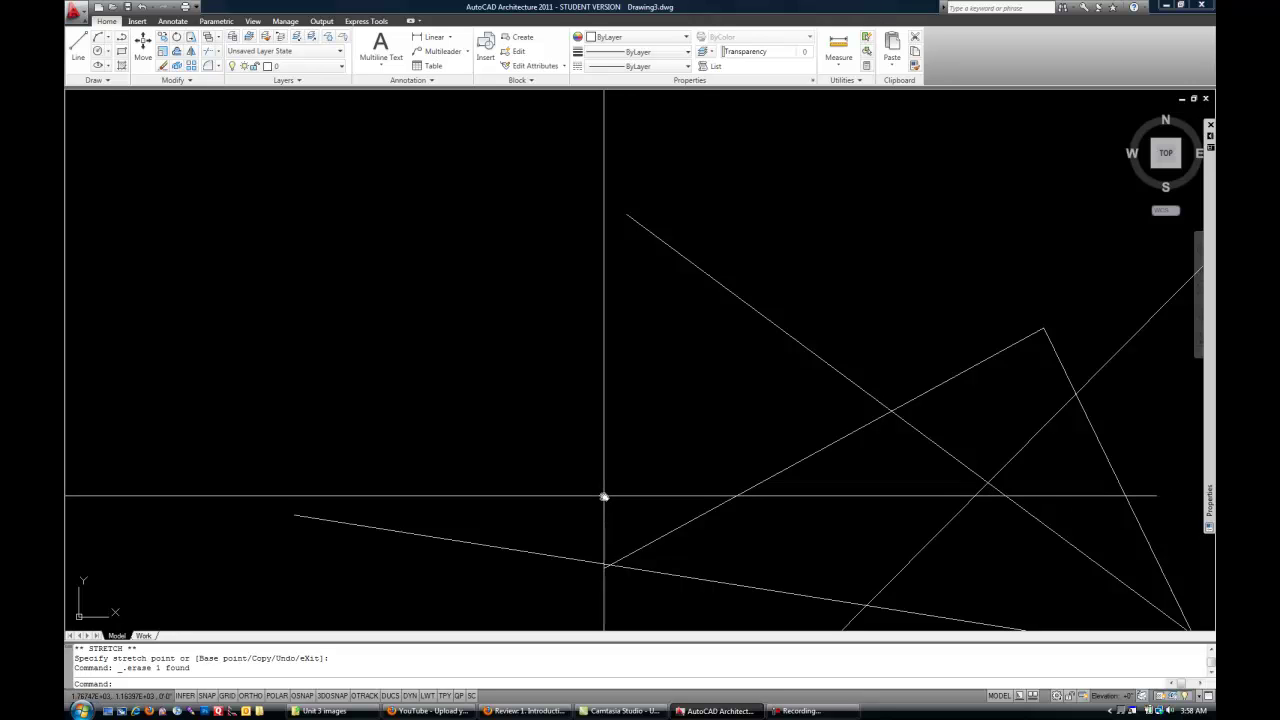
{"action": "left_click", "coordinate": [716, 285]}
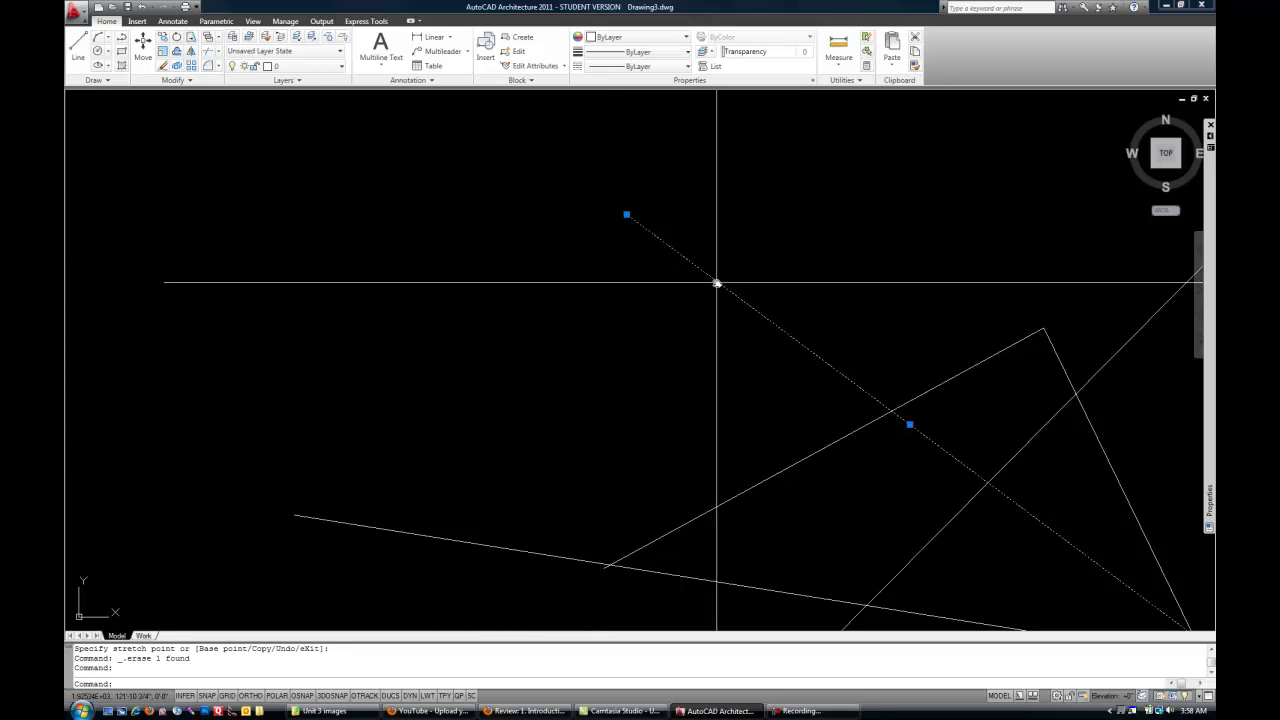
{"action": "key", "text": "Delete"}
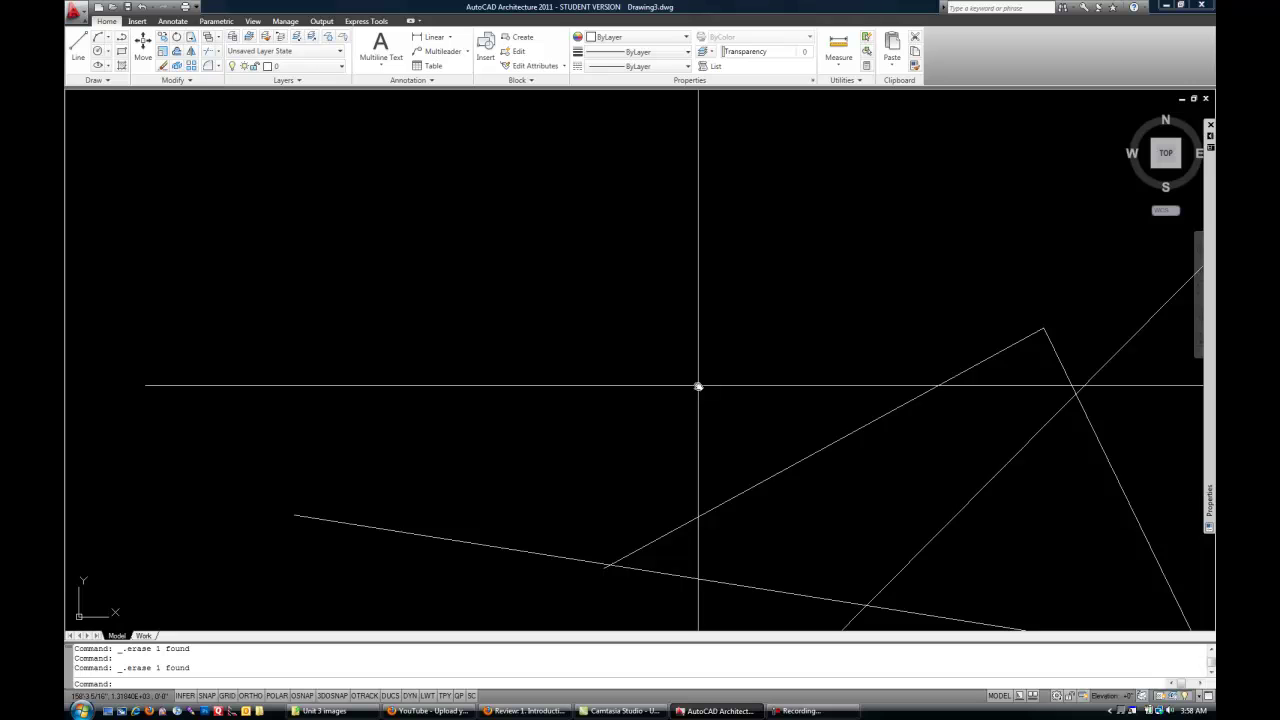
{"action": "left_click", "coordinate": [548, 554]}
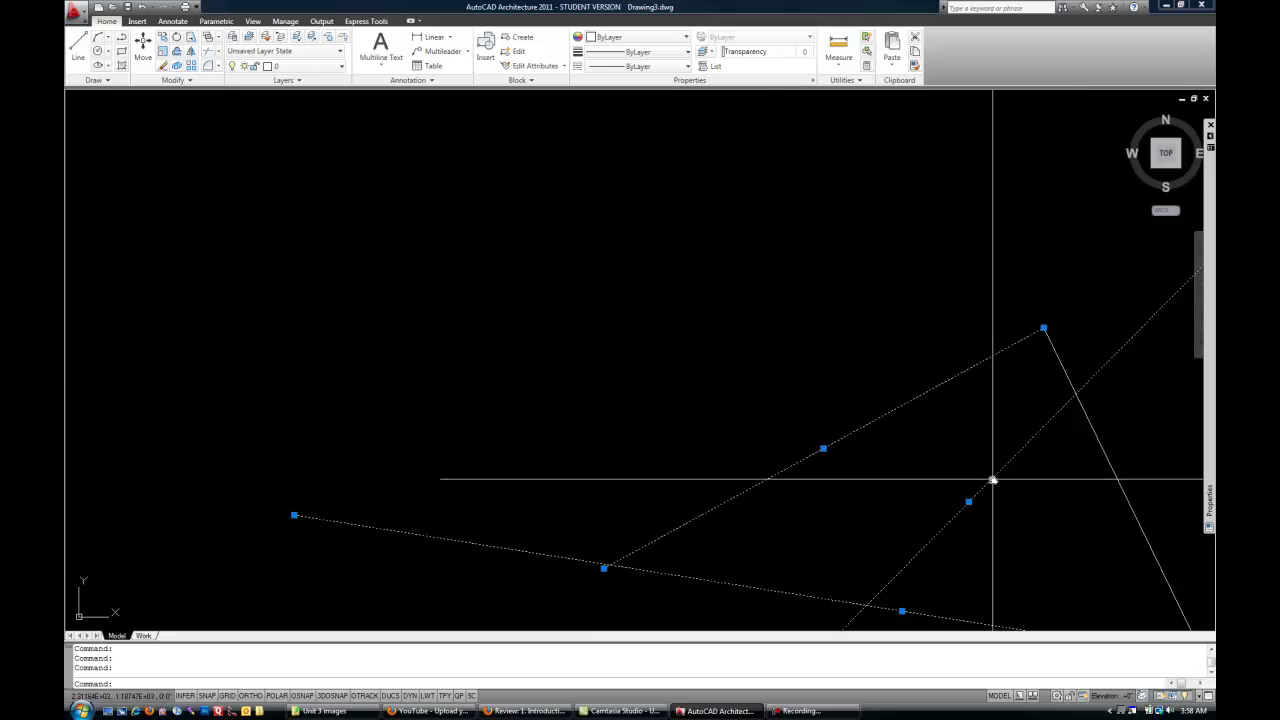
{"action": "mouse_move", "coordinate": [983, 526]}
{"action": "middle_mouse_down"}
{"action": "mouse_move", "coordinate": [723, 380]}
{"action": "mouse_move", "coordinate": [666, 414]}
{"action": "mouse_move", "coordinate": [621, 411]}
{"action": "middle_mouse_up"}
{"action": "scroll", "coordinate": [725, 381], "scroll_direction": "down", "scroll_amount": 2}
{"action": "key", "text": "Delete"}
{"action": "scroll", "coordinate": [666, 414], "scroll_direction": "up", "scroll_amount": 2}
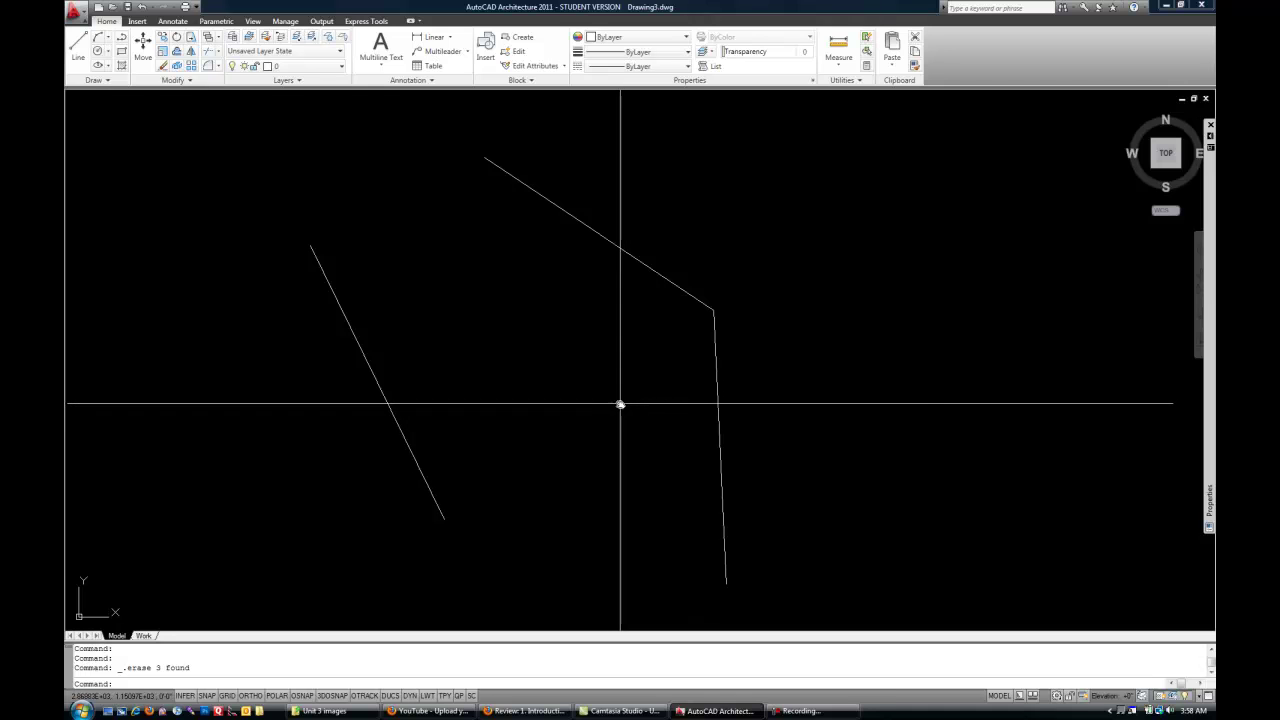
Step: Draw a new three-segment open triangle of lines across the existing ones
{"action": "type", "text": "l"}
{"action": "key", "text": "Return"}
{"action": "left_click", "coordinate": [812, 356]}
{"action": "left_click", "coordinate": [306, 521]}
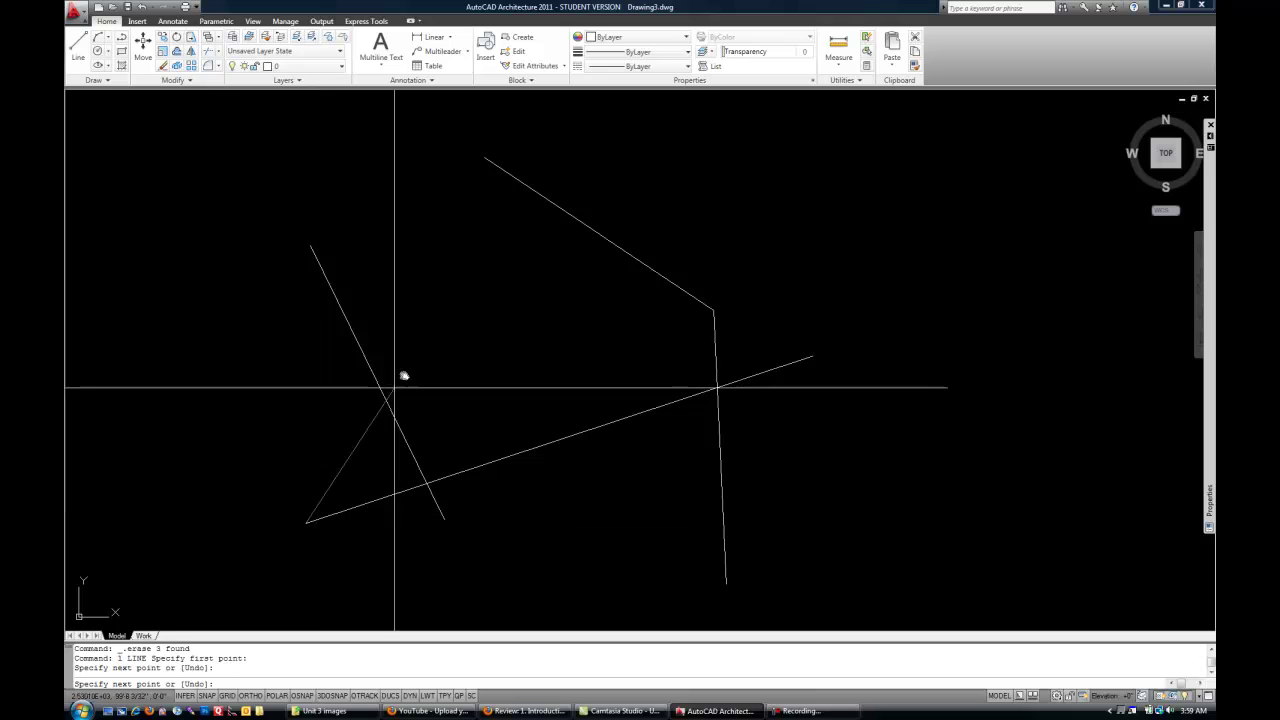
{"action": "left_click", "coordinate": [627, 150]}
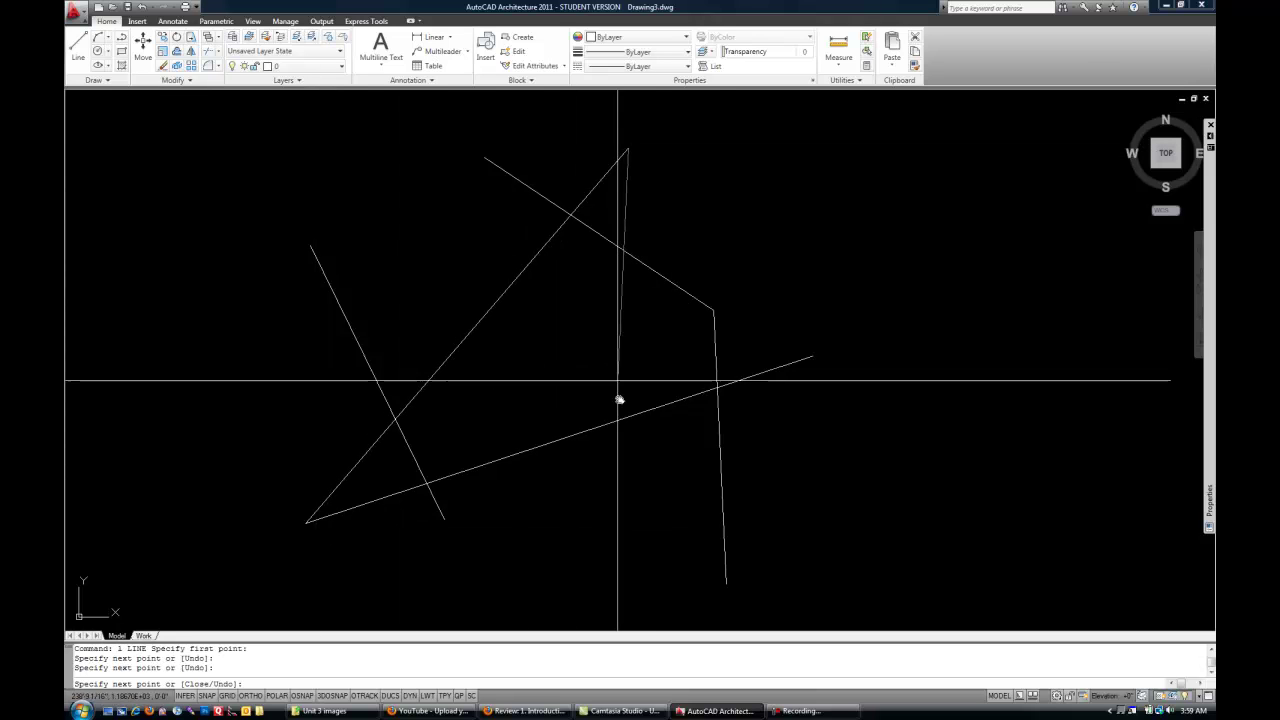
{"action": "left_click", "coordinate": [627, 485]}
{"action": "key", "text": "Return"}
{"action": "scroll", "coordinate": [624, 482], "scroll_direction": "down", "scroll_amount": 1}
{"action": "middle_click_drag", "start_coordinate": [555, 467], "coordinate": [559, 472]}
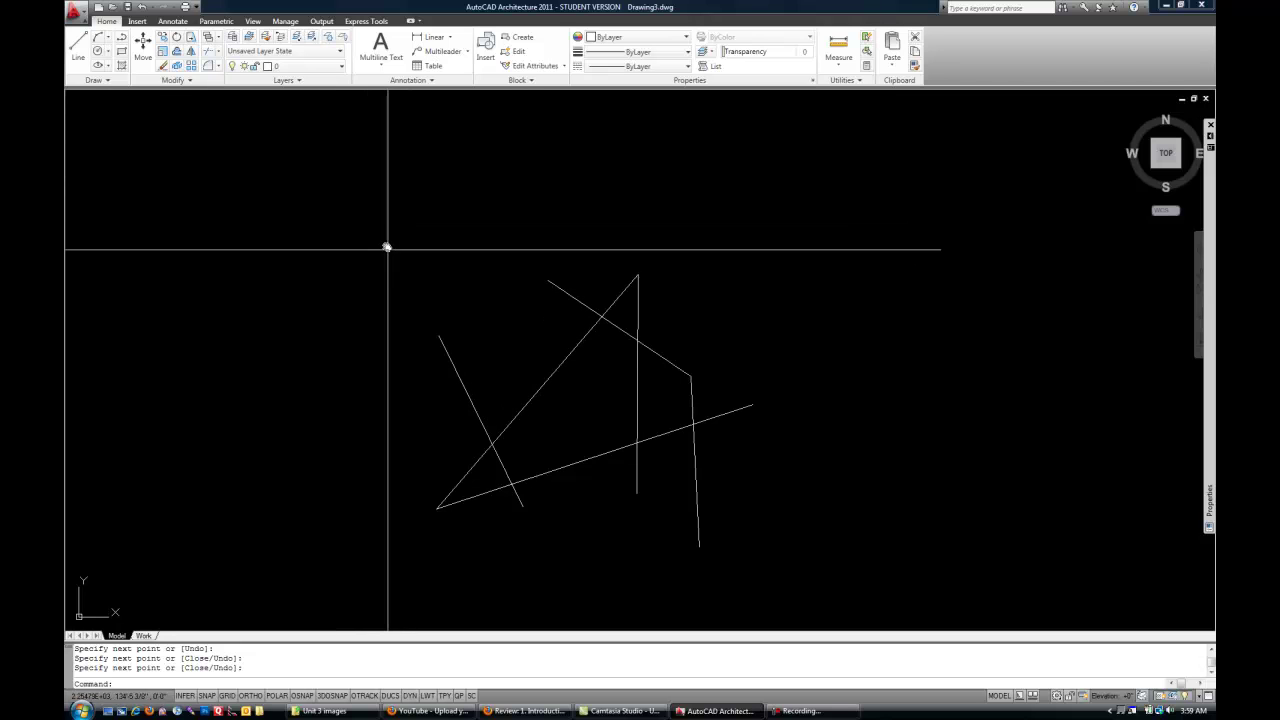
Step: Window-select all six lines, repeat the window, and erase them with Delete
{"action": "left_click", "coordinate": [343, 181]}
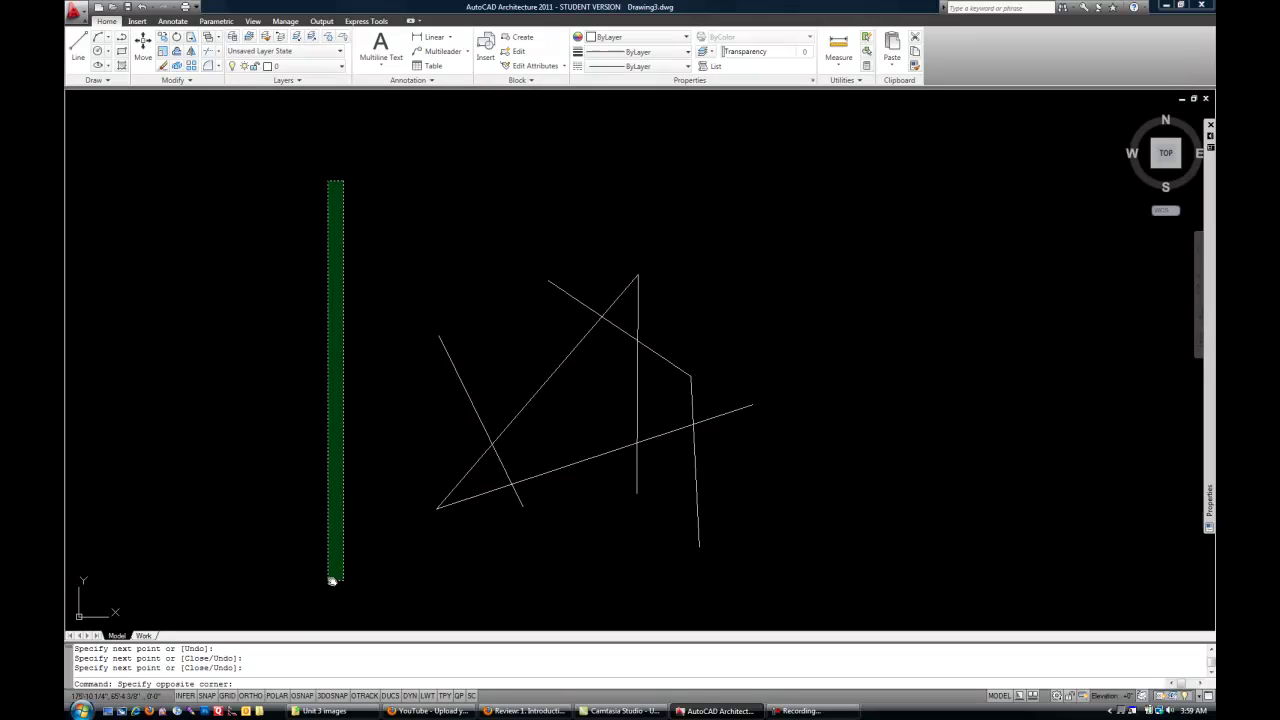
{"action": "left_click", "coordinate": [794, 590]}
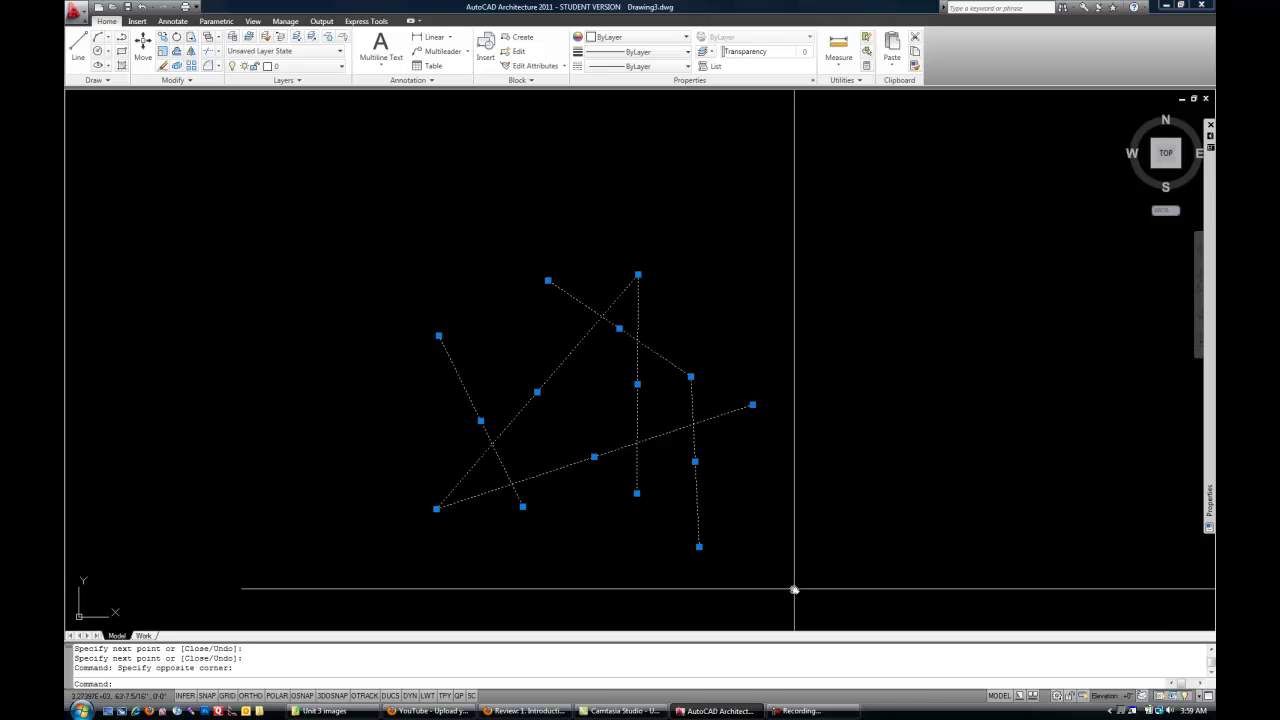
{"action": "left_click", "coordinate": [292, 174]}
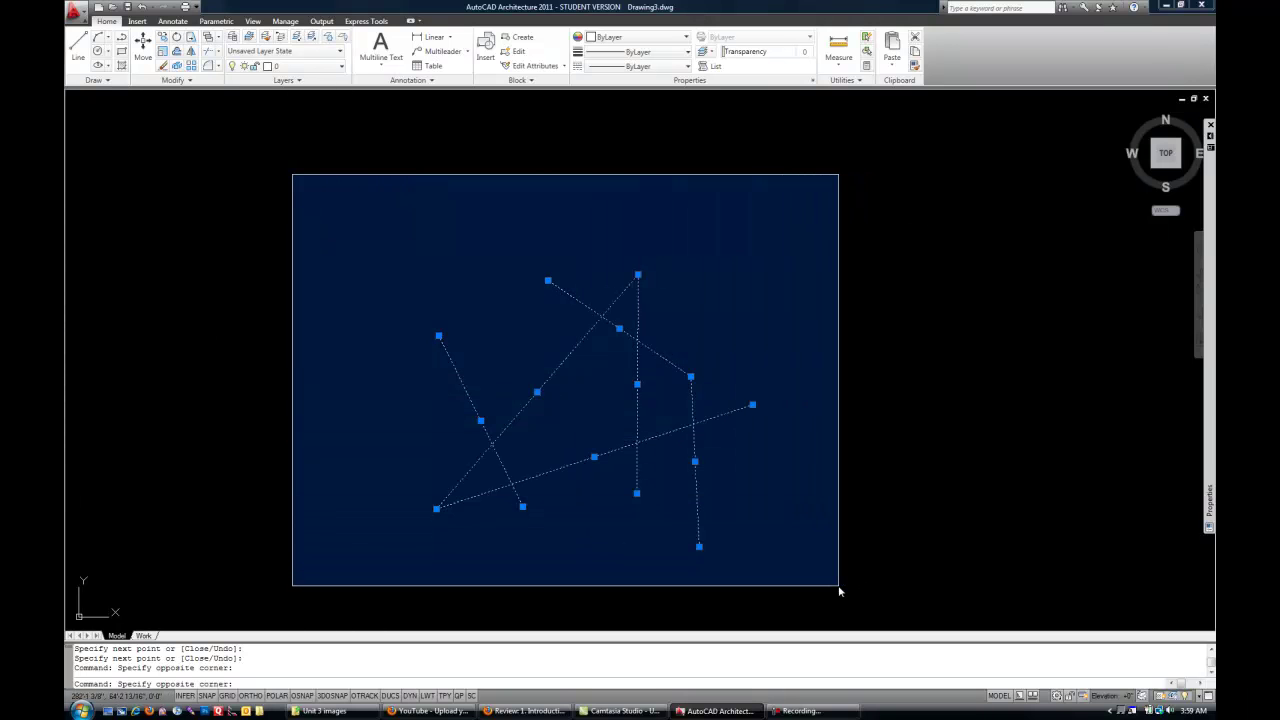
{"action": "left_click", "coordinate": [836, 588]}
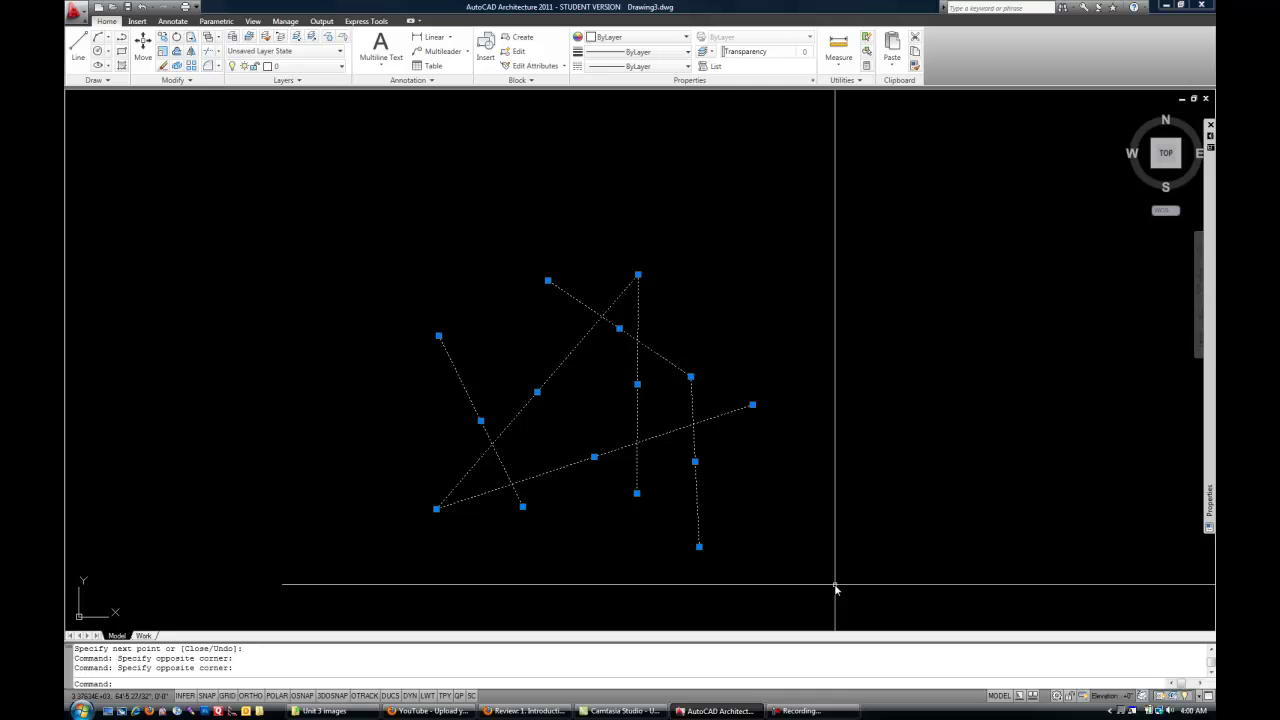
{"action": "key", "text": "Delete"}
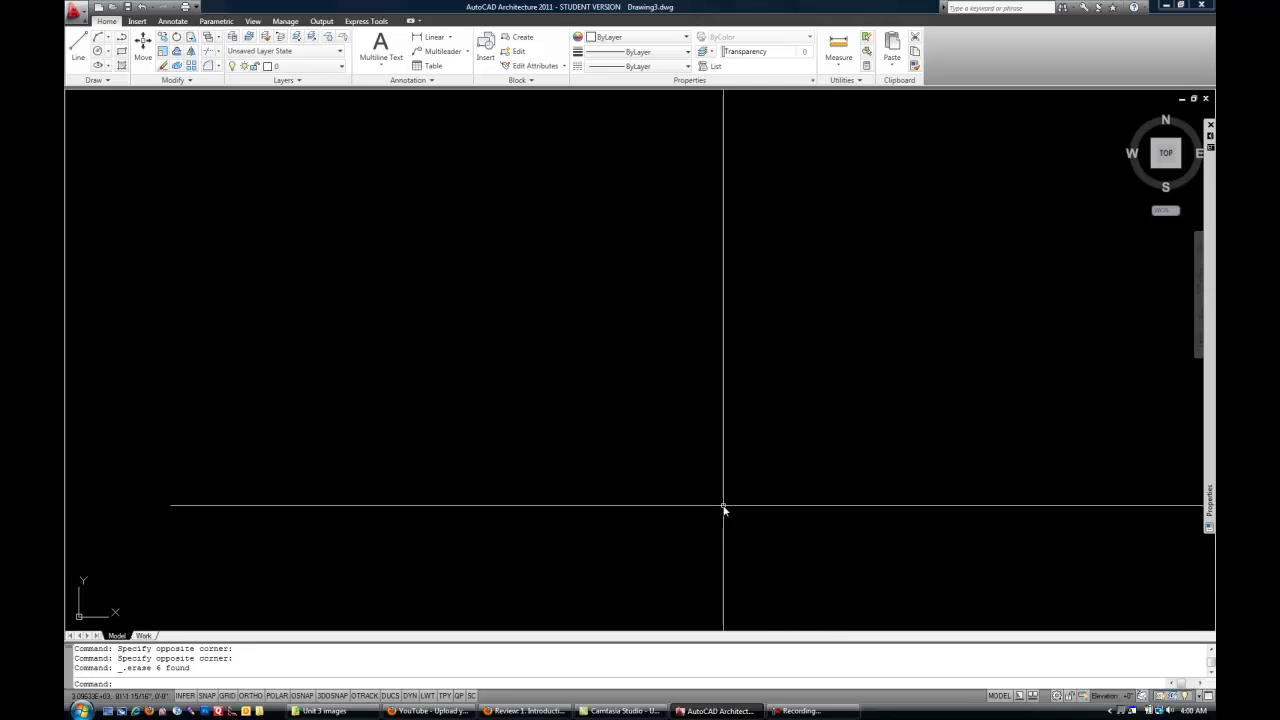
Step: Undo the erase from the Quick Access Toolbar to restore all six lines
{"action": "left_click", "coordinate": [143, 7]}
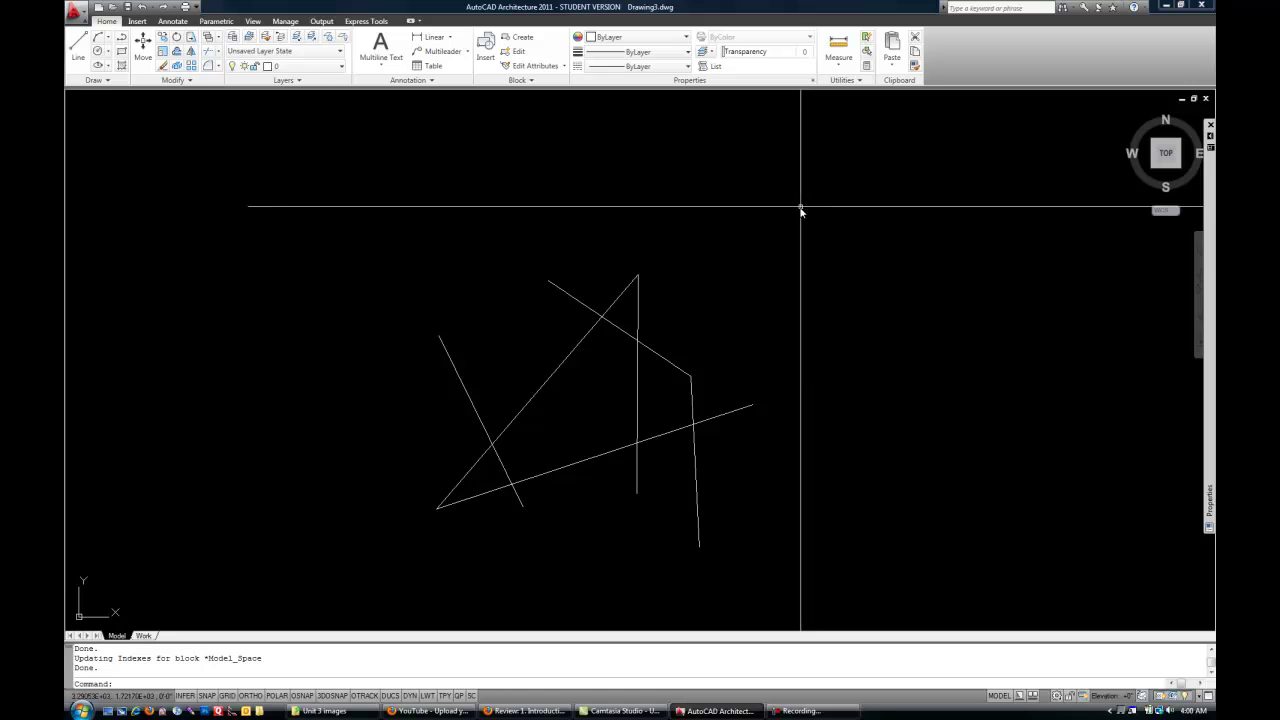
Step: Window-select twice, catching only the enclosed angled top line and vertical line
{"action": "left_click", "coordinate": [313, 195]}
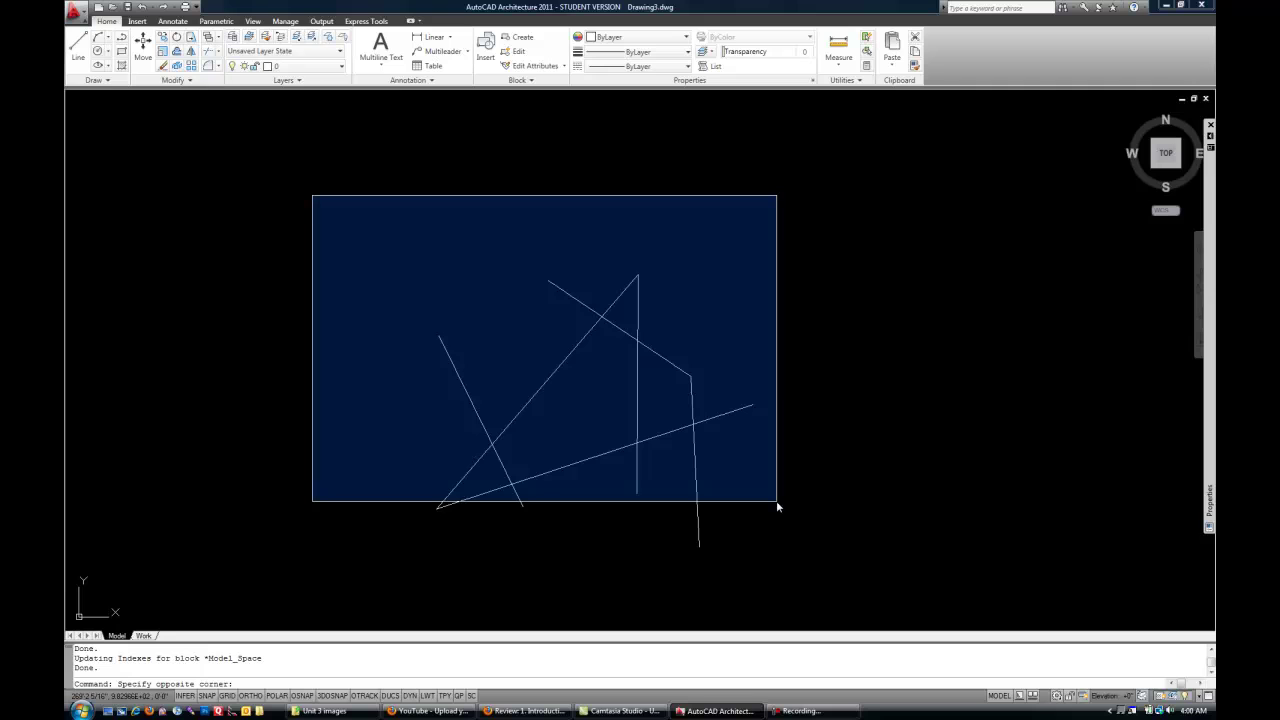
{"action": "left_click", "coordinate": [777, 503]}
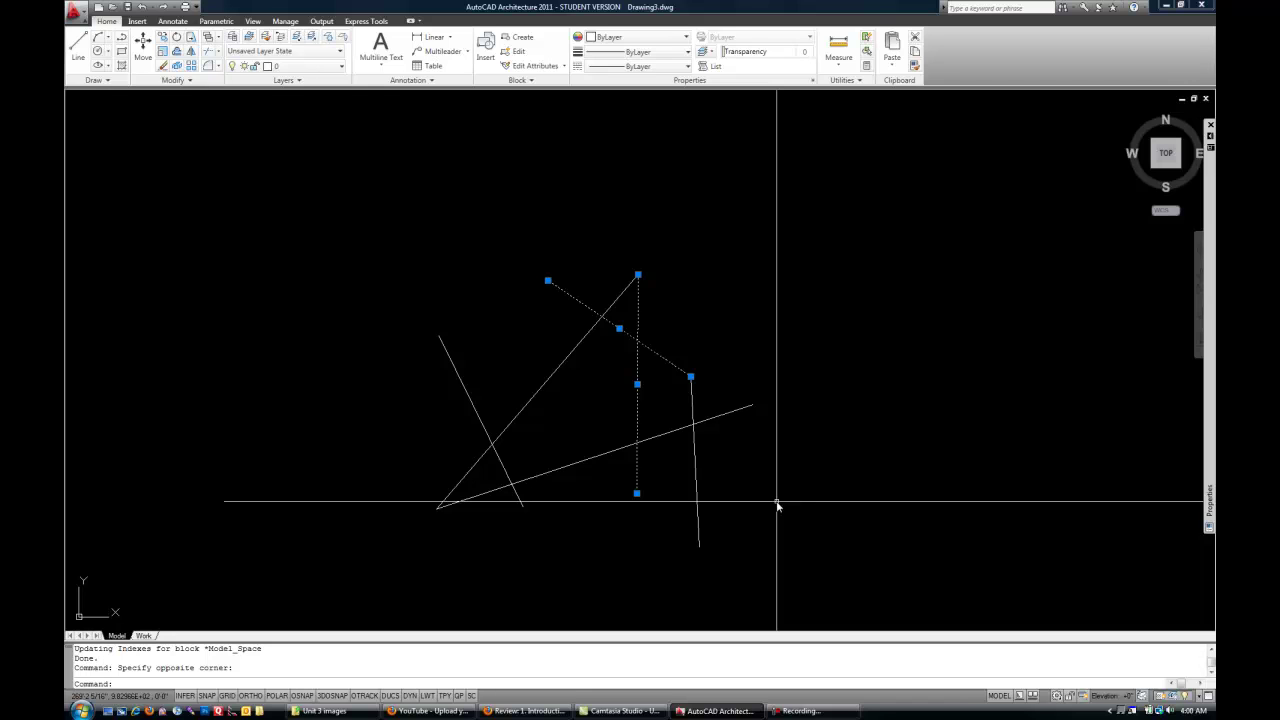
{"action": "left_click", "coordinate": [330, 198]}
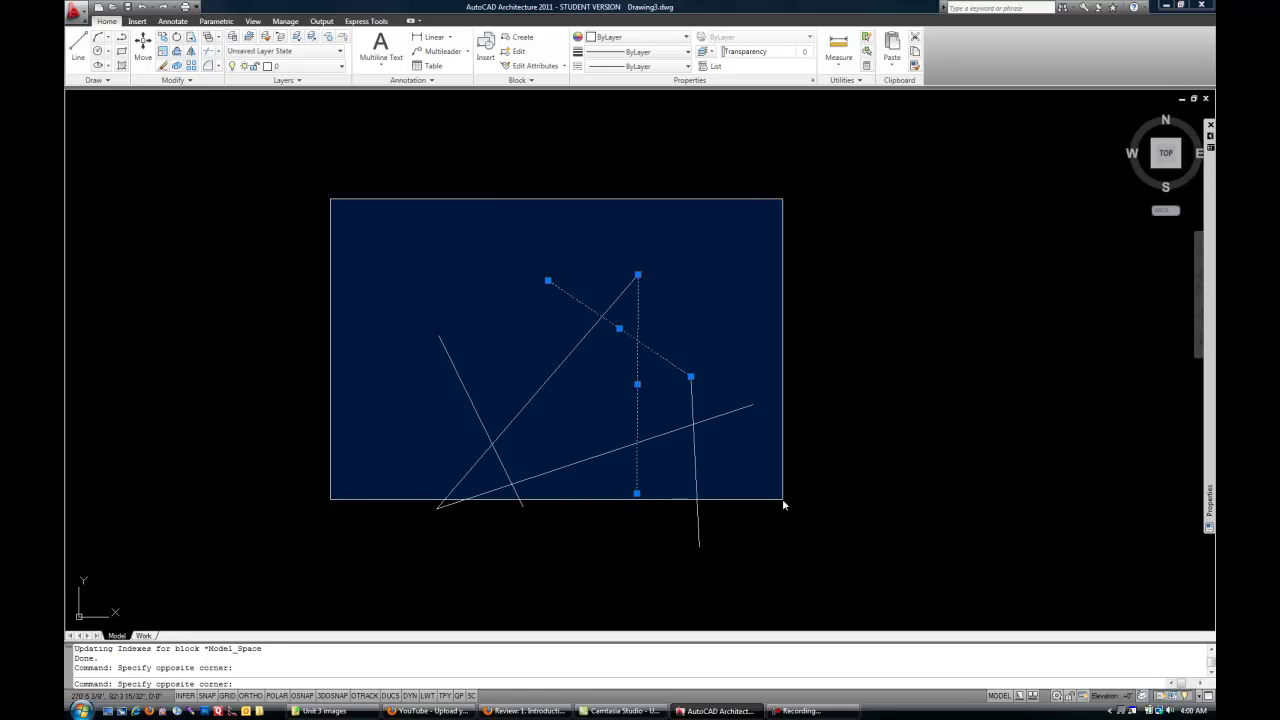
{"action": "left_click", "coordinate": [783, 505]}
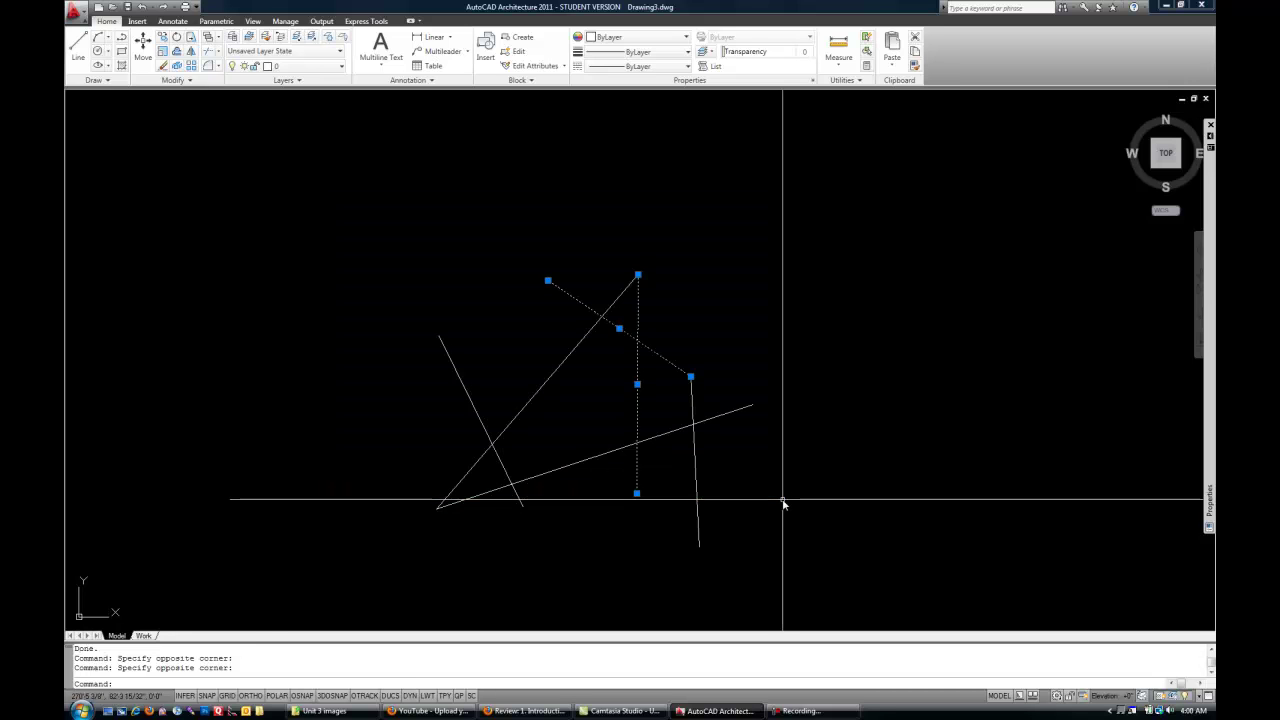
{"action": "left_click", "coordinate": [879, 197]}
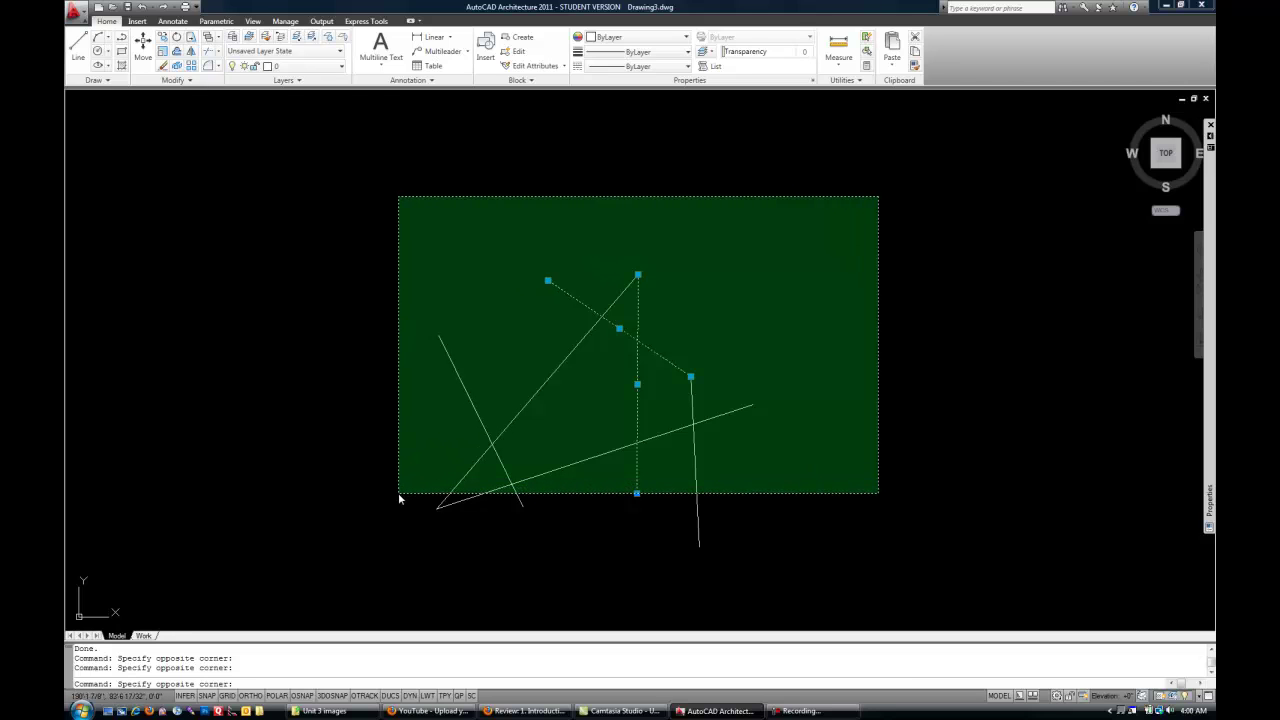
Step: Crossing-select all six lines right to left, then repeat the crossing selection
{"action": "left_click", "coordinate": [399, 493]}
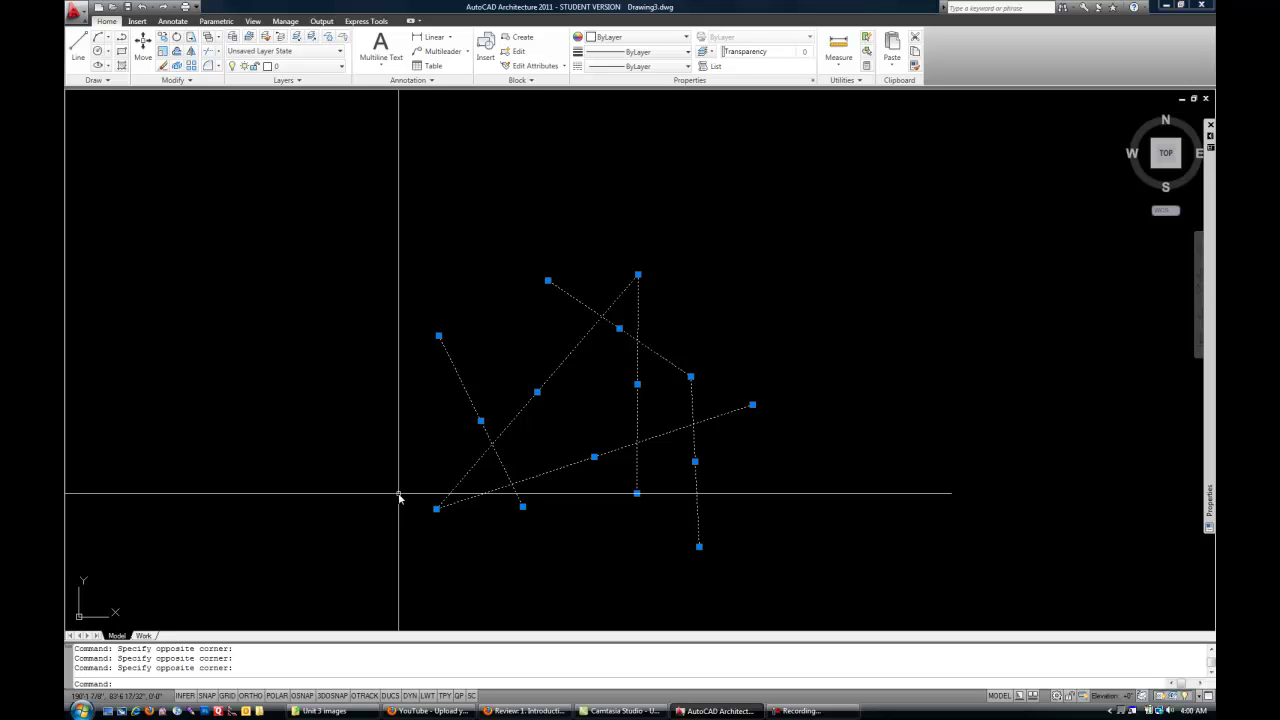
{"action": "left_click", "coordinate": [846, 230]}
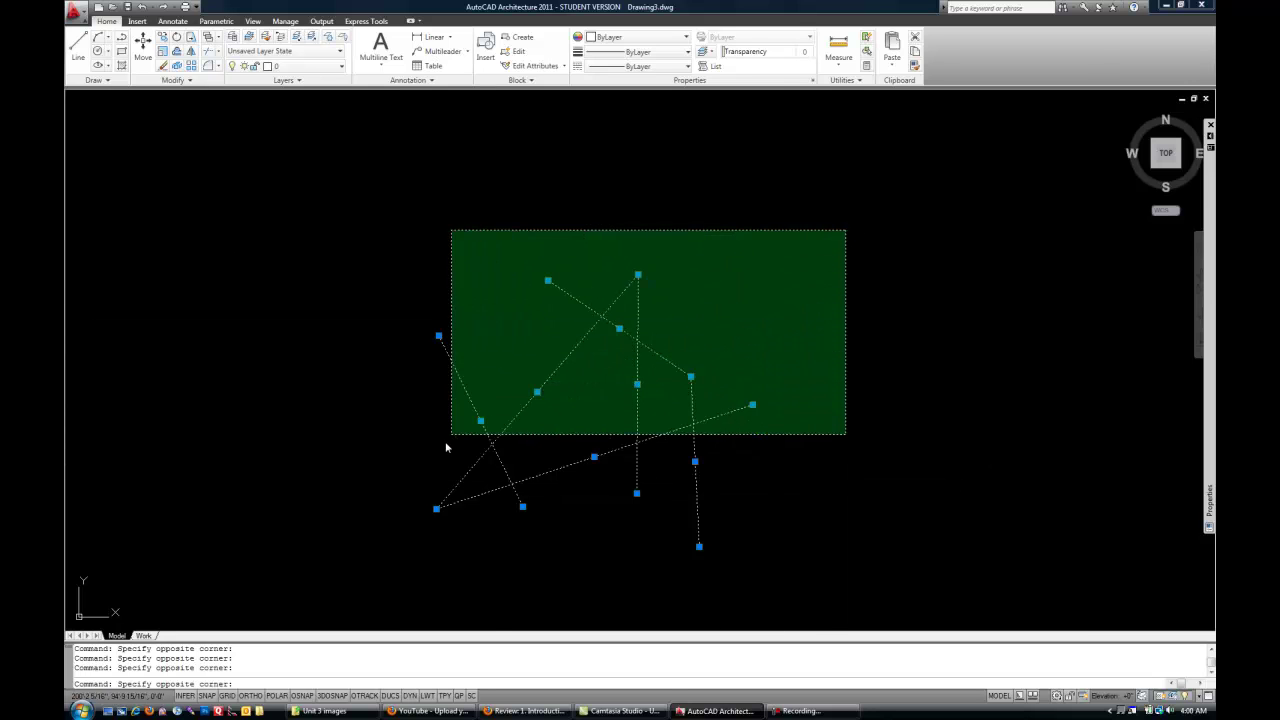
{"action": "left_click", "coordinate": [390, 516]}
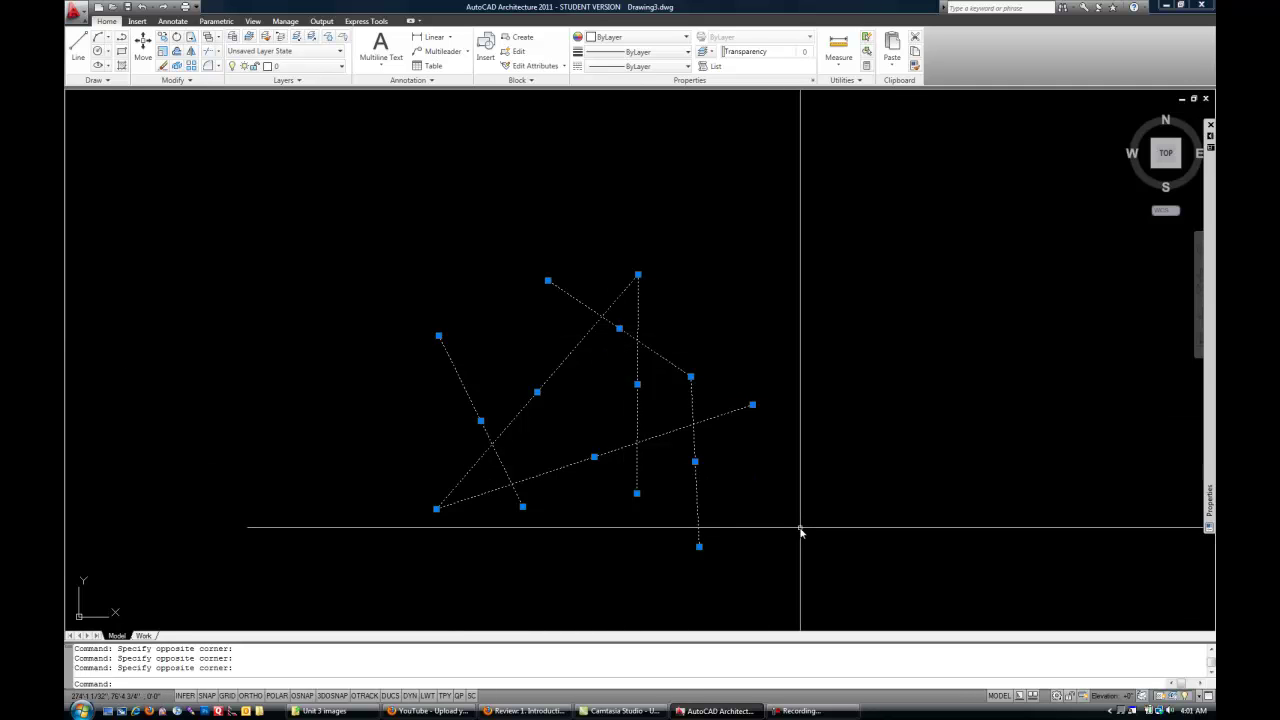
Step: Clear the selection and crossing-select all six lines again
{"action": "key", "text": "Escape"}
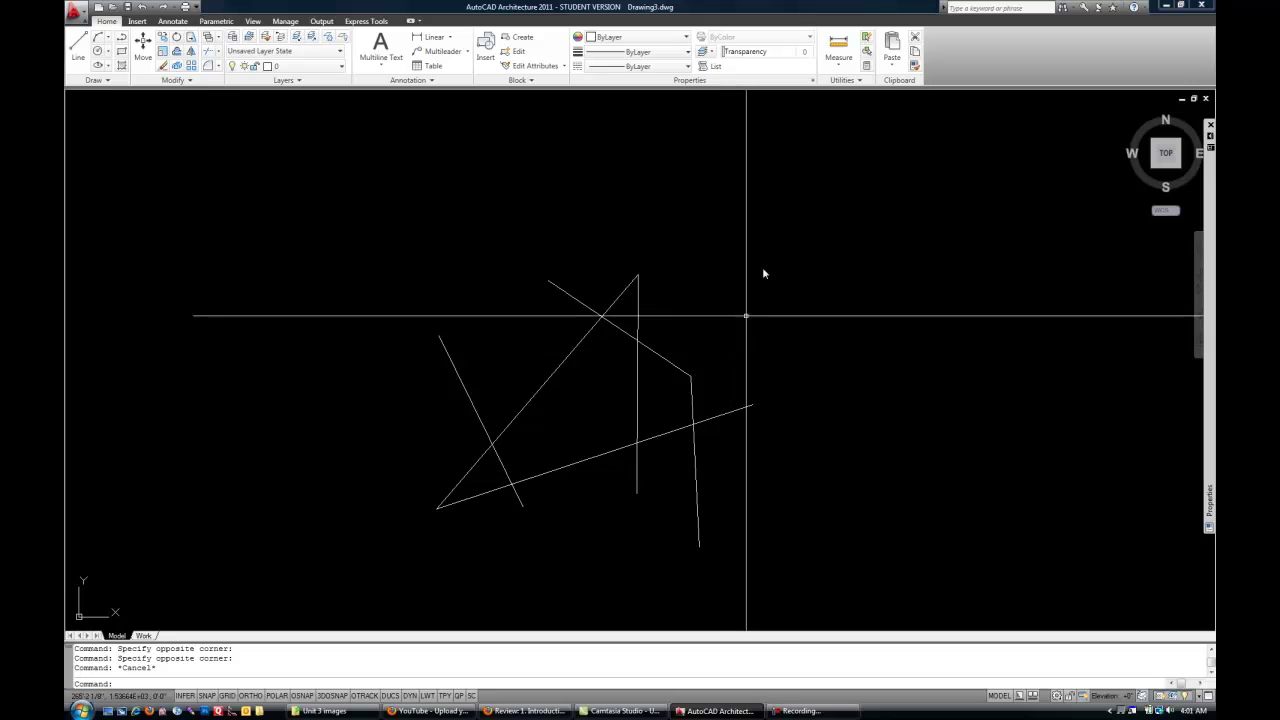
{"action": "left_click", "coordinate": [834, 223]}
{"action": "left_click", "coordinate": [302, 564]}
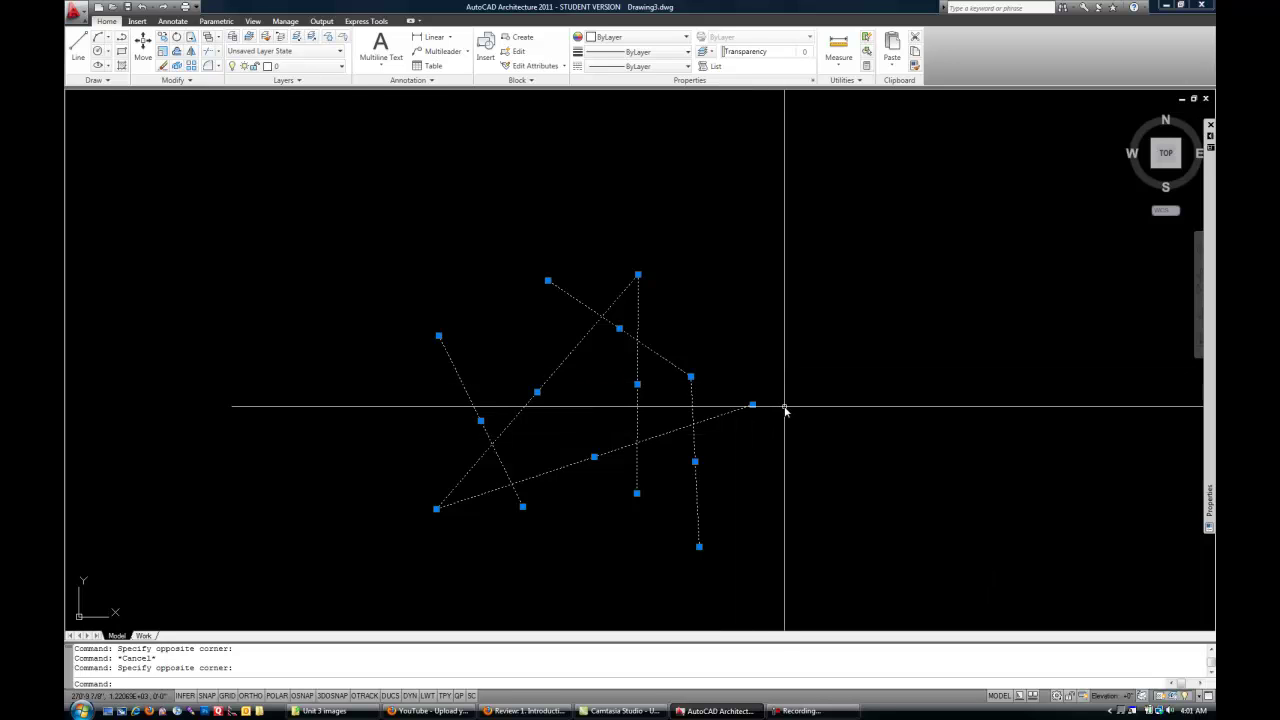
Step: Shift-deselect the vertical, angled top and near-vertical right lines, erase the other three, then undo
{"action": "left_click", "coordinate": [637, 320], "text": "shift"}
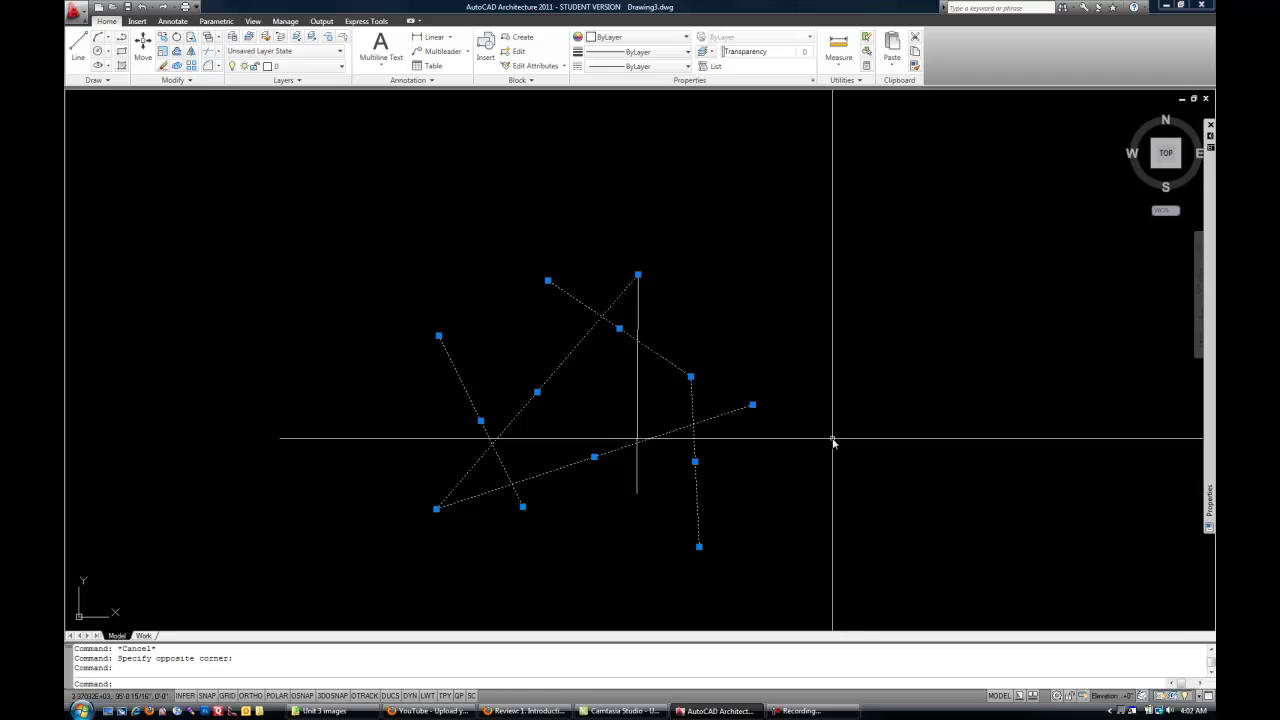
{"action": "left_click", "coordinate": [668, 362], "text": "shift"}
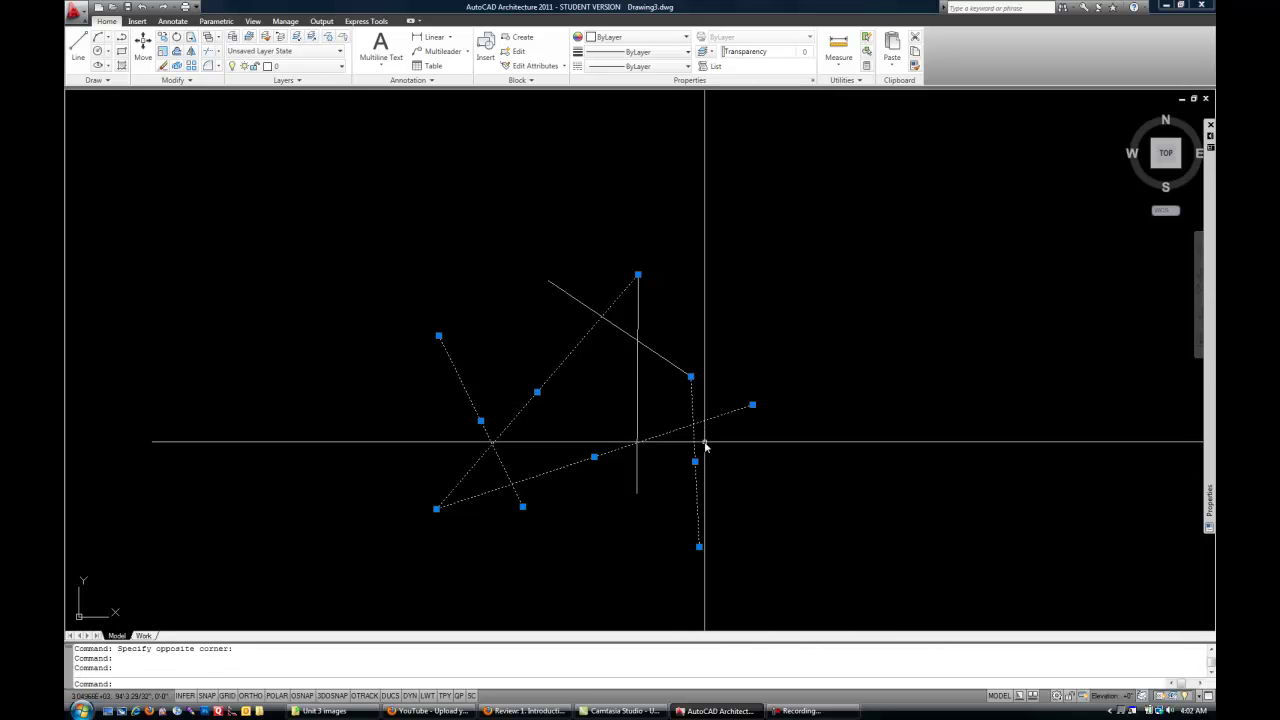
{"action": "left_click", "coordinate": [692, 400], "text": "shift"}
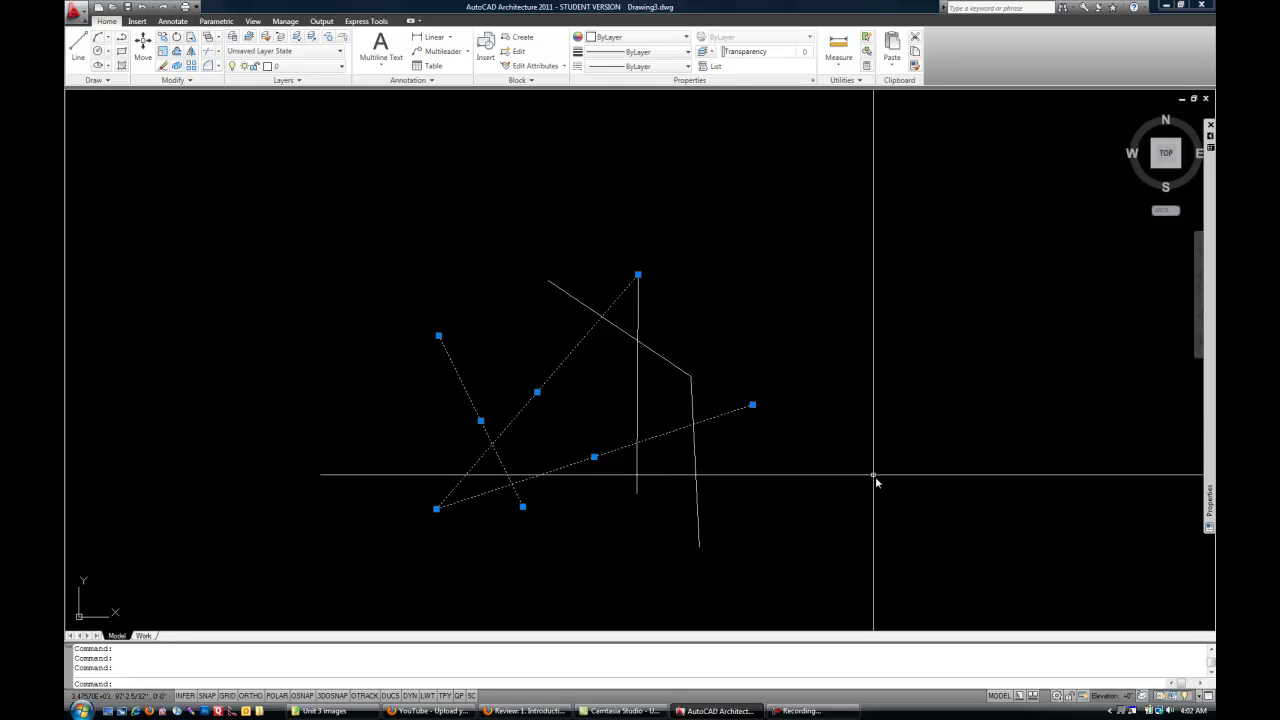
{"action": "key", "text": "Delete"}
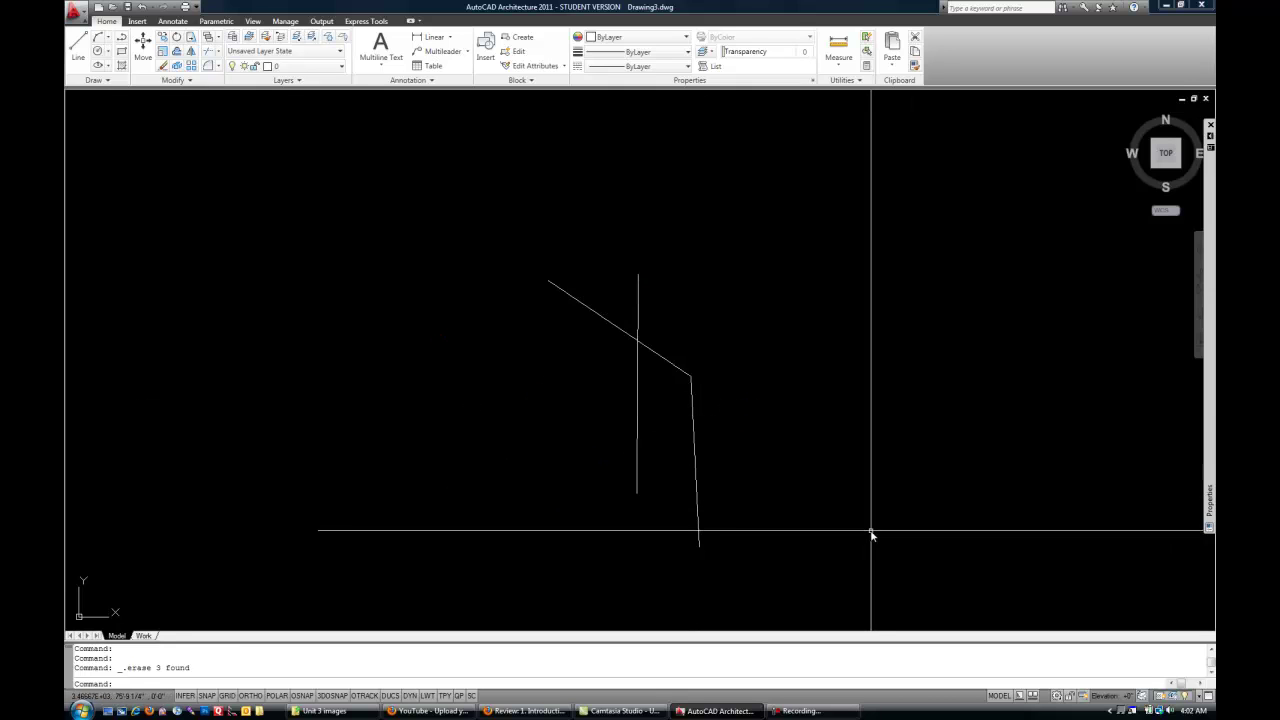
{"action": "key", "text": "ctrl+z"}
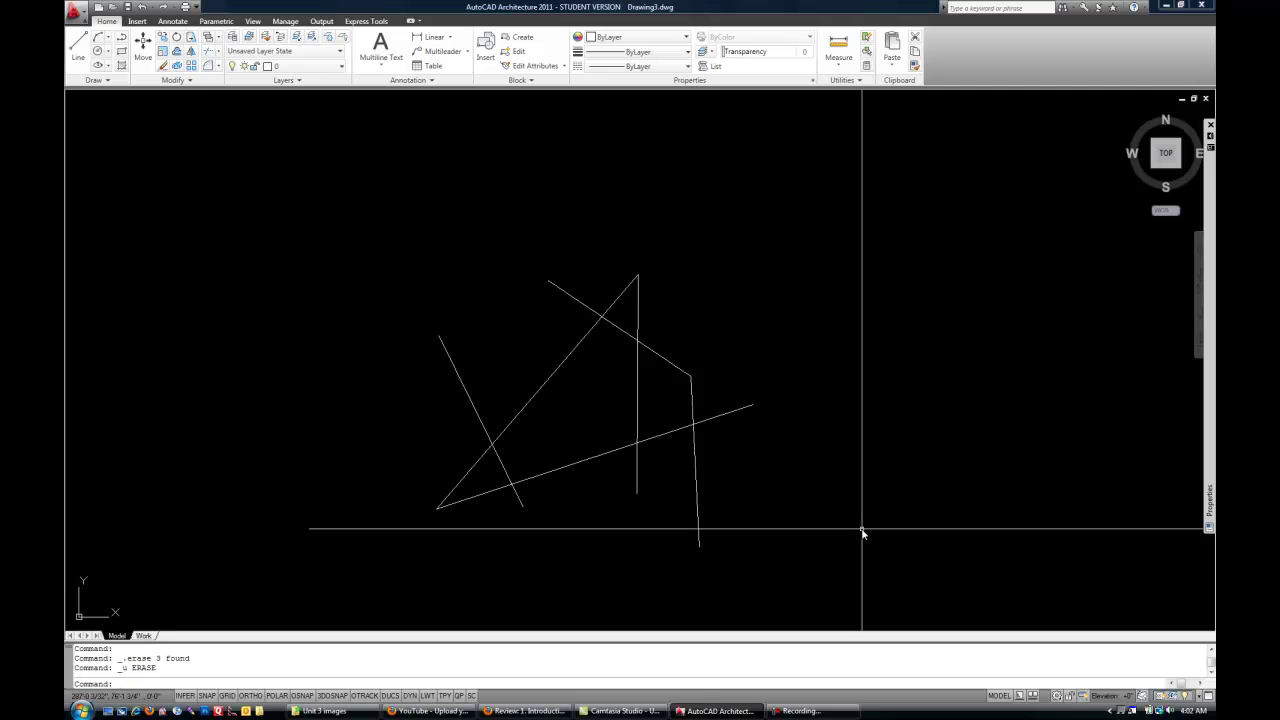